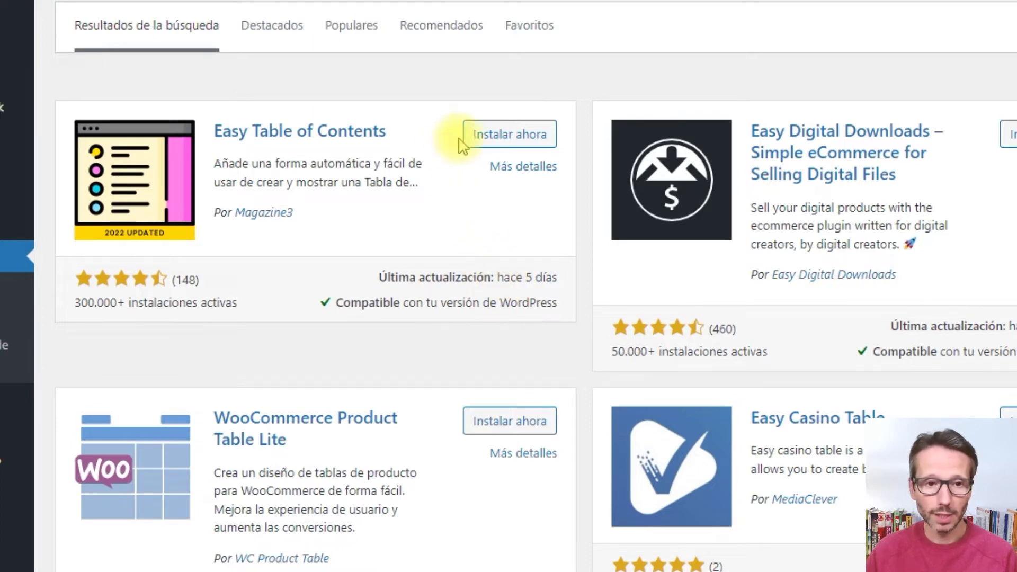
Step: Install and activate the Easy Table of Contents plugin, and open its settings
left_click(493, 142)
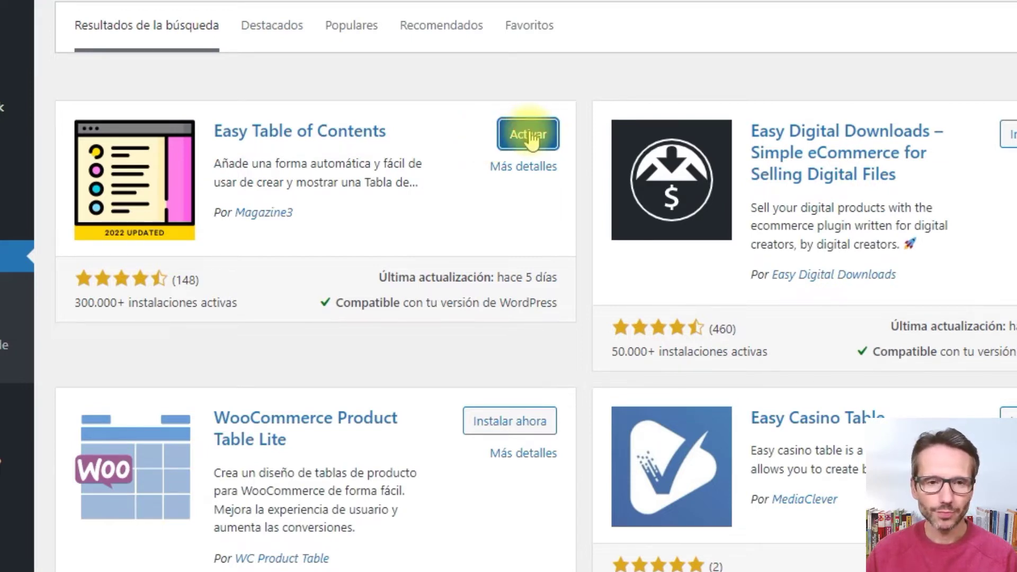
left_click(528, 136)
scroll(533, 142, "down", 3)
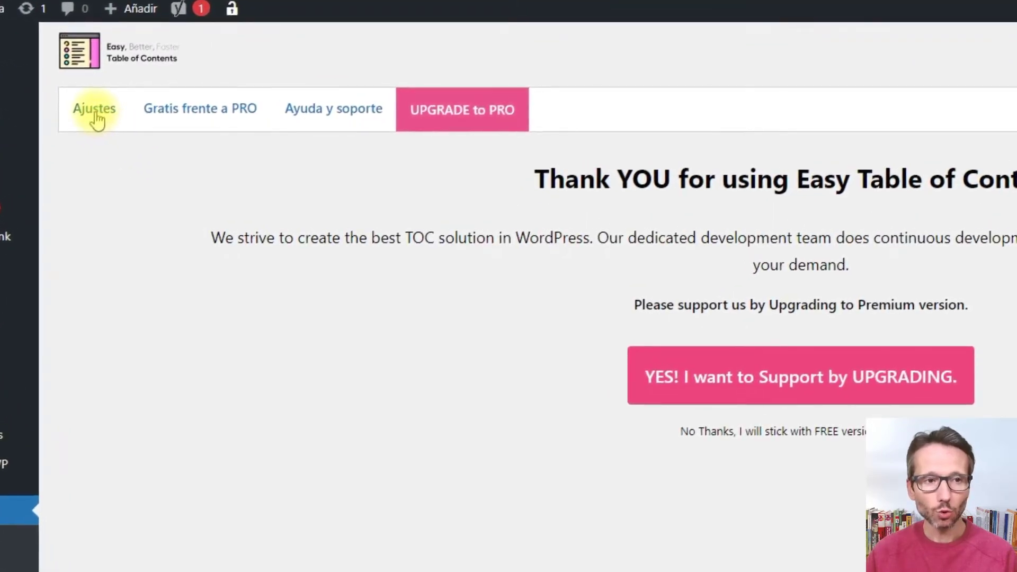
left_click(97, 119)
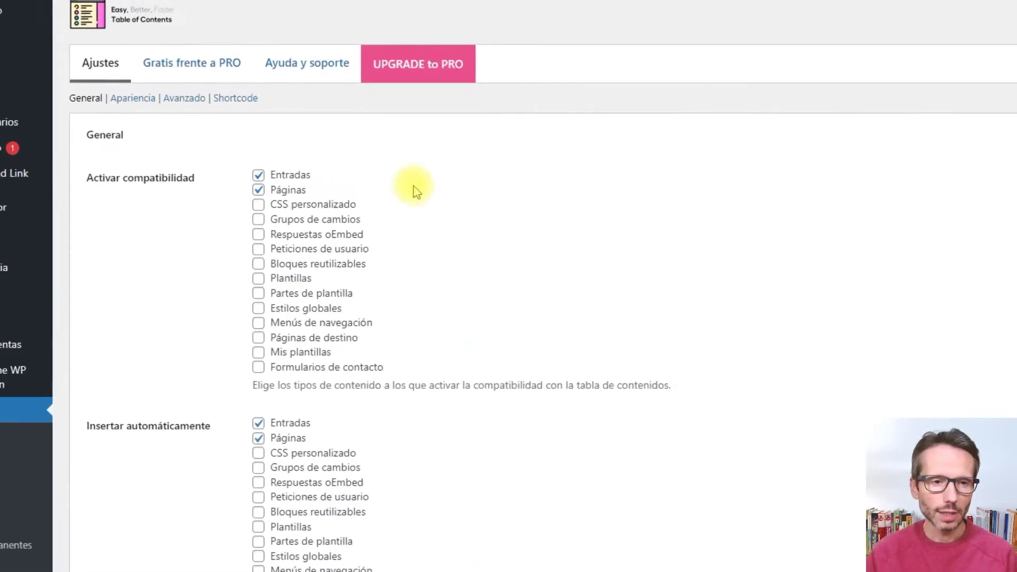
Step: Disable Páginas for both table of contents compatibility and automatic insertion, and save the settings
left_click(282, 185)
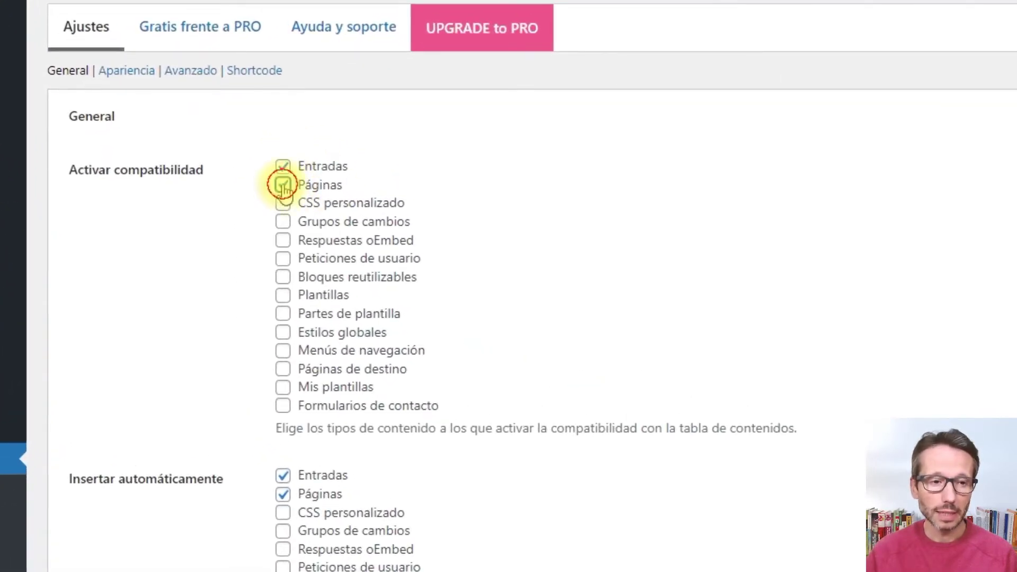
left_click(283, 494)
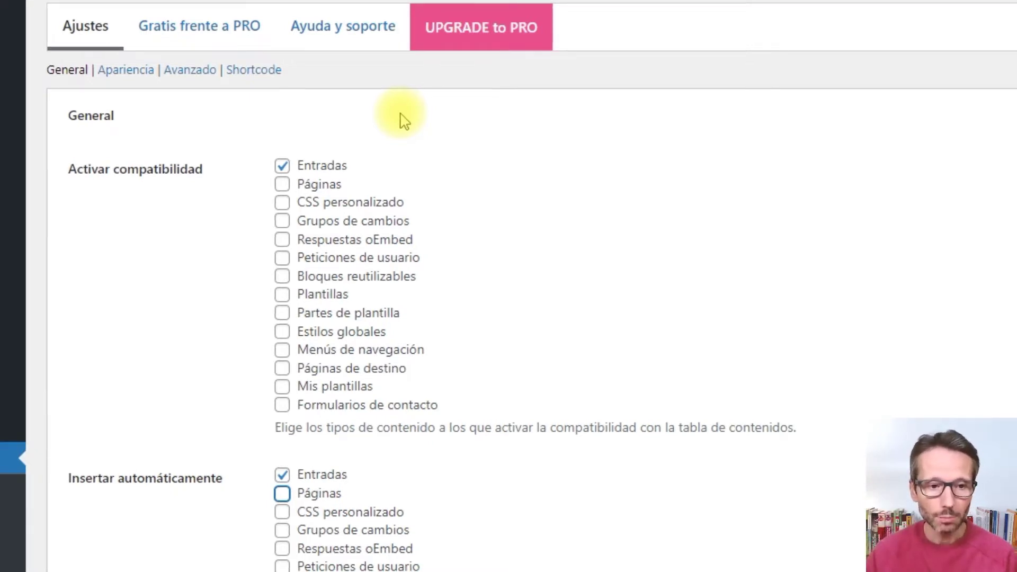
left_click(422, 130)
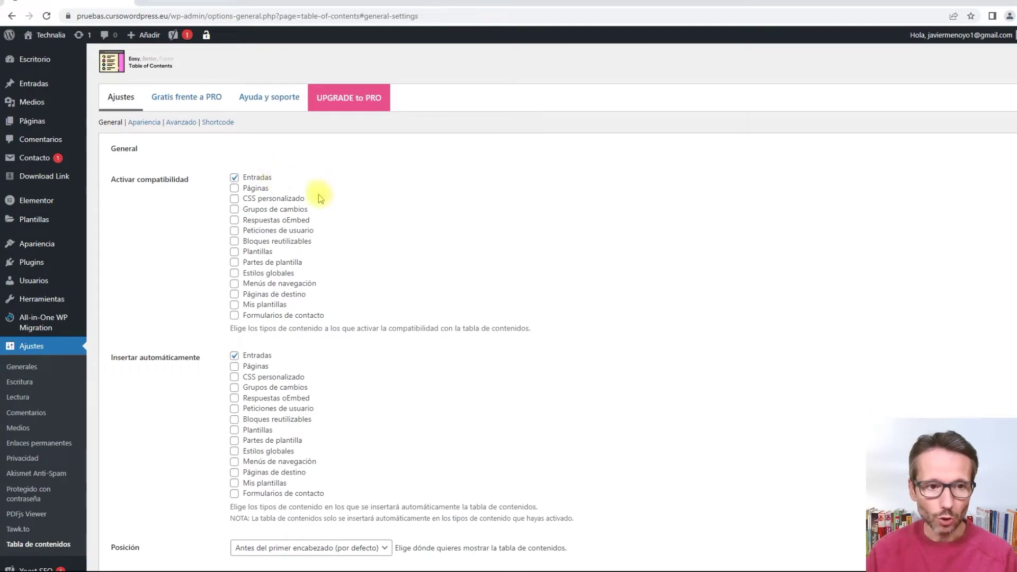
scroll(182, 254, "down", 10)
scroll(183, 276, "down", 15)
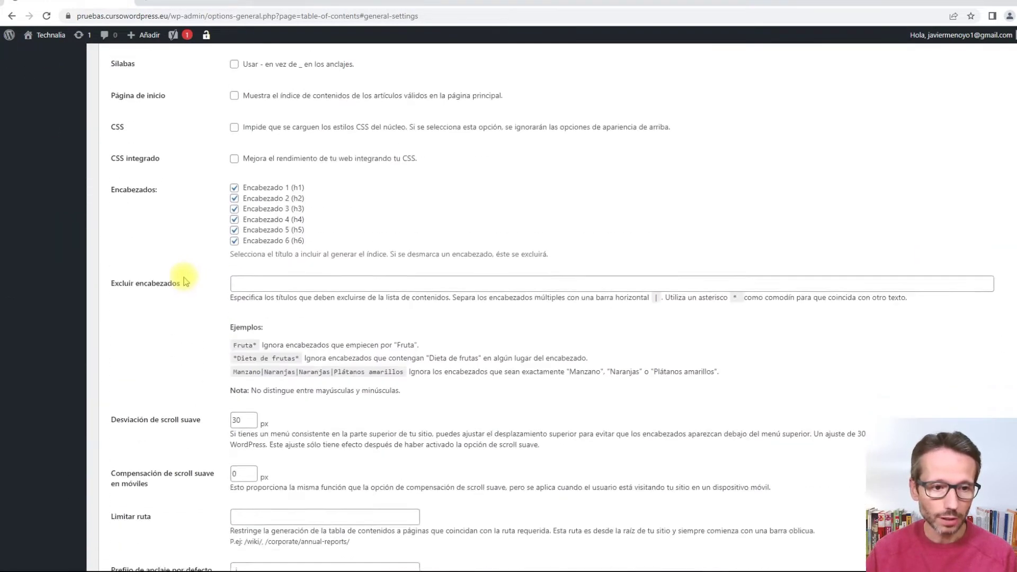
left_click(125, 517)
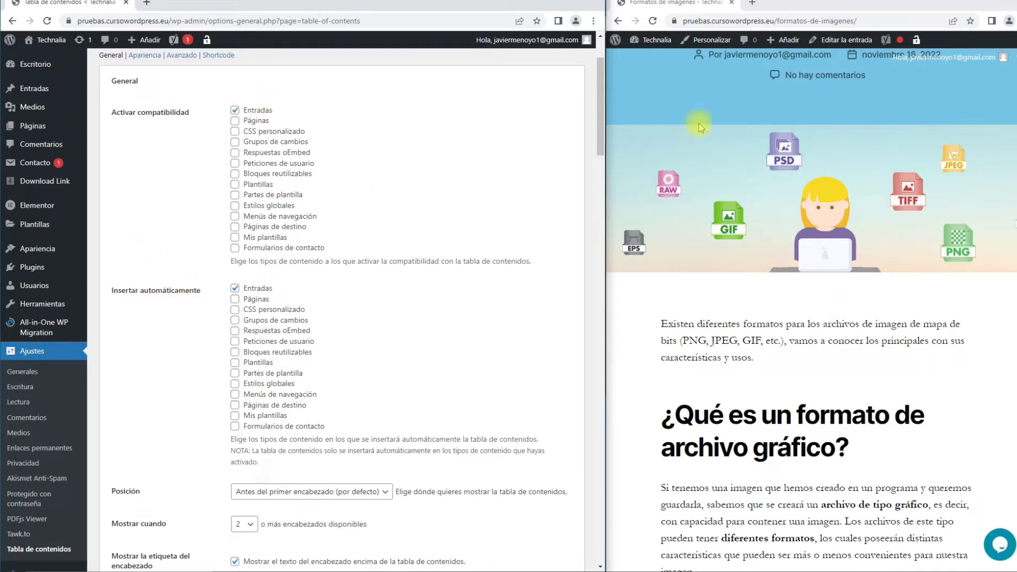
Step: Reload the Formatos de imágenes post and test collapsing and expanding its table of contents
left_click(652, 21)
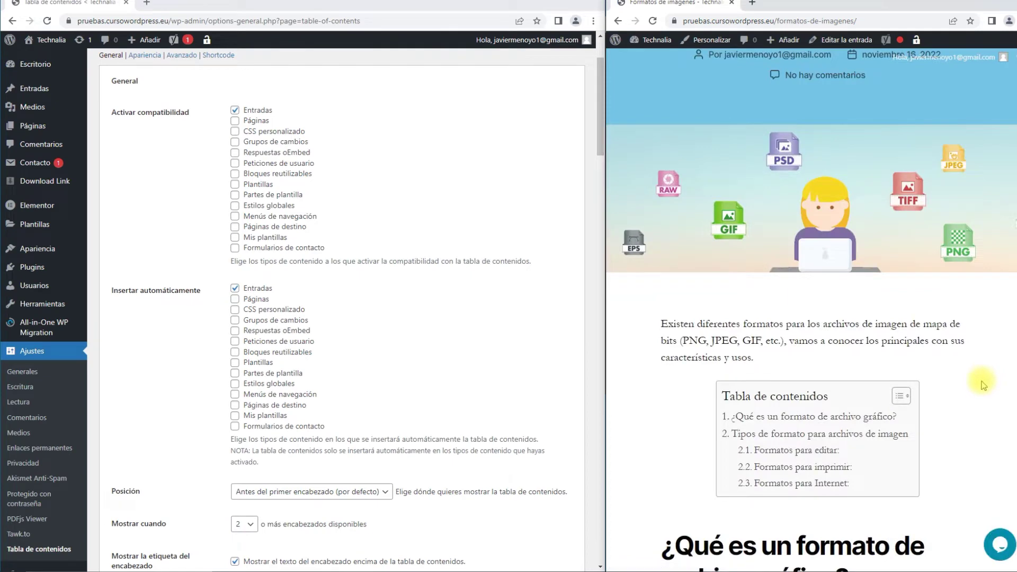
scroll(983, 384, "down", 2)
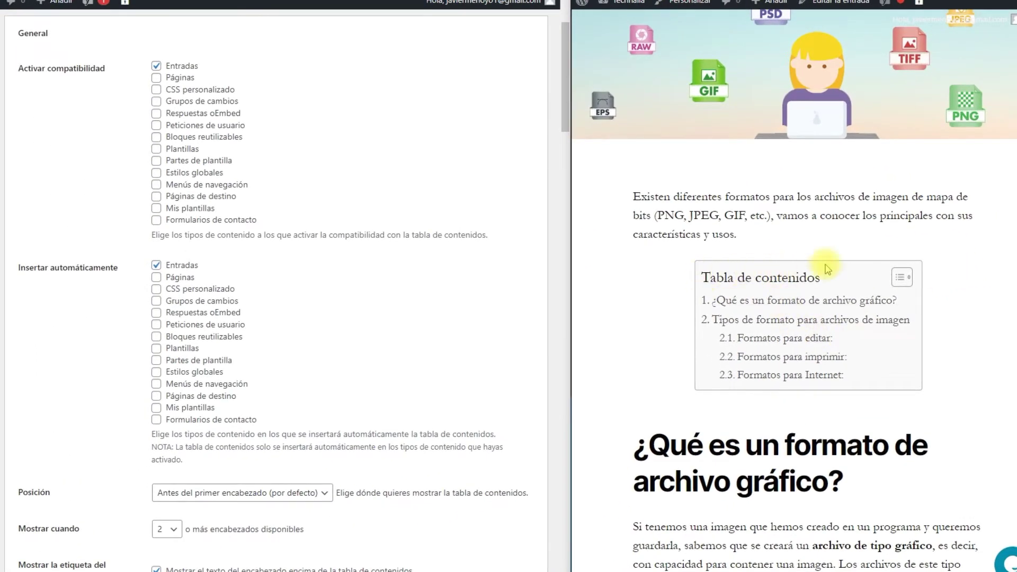
left_click(905, 276)
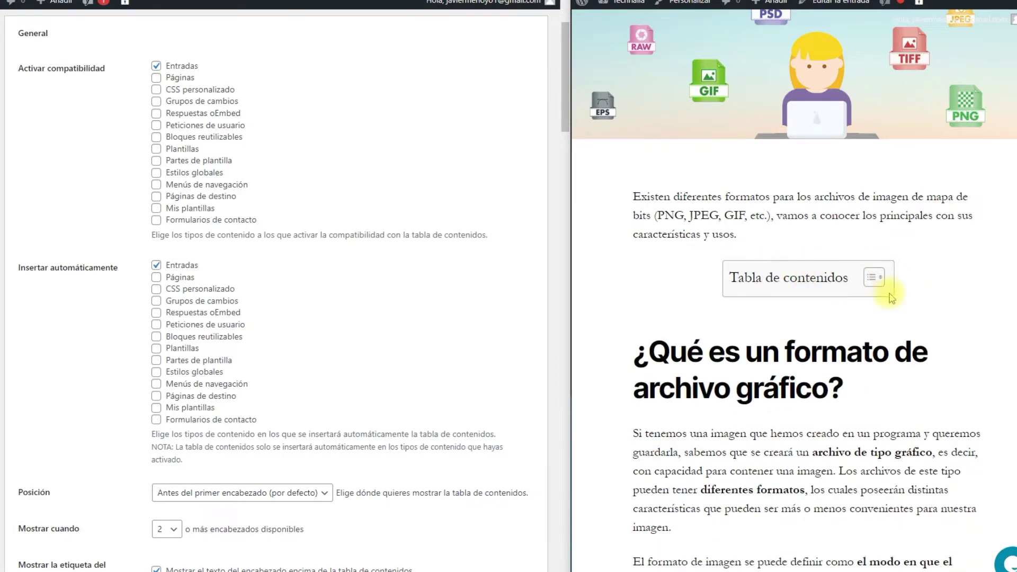
left_click(877, 279)
left_click(902, 276)
left_click(875, 280)
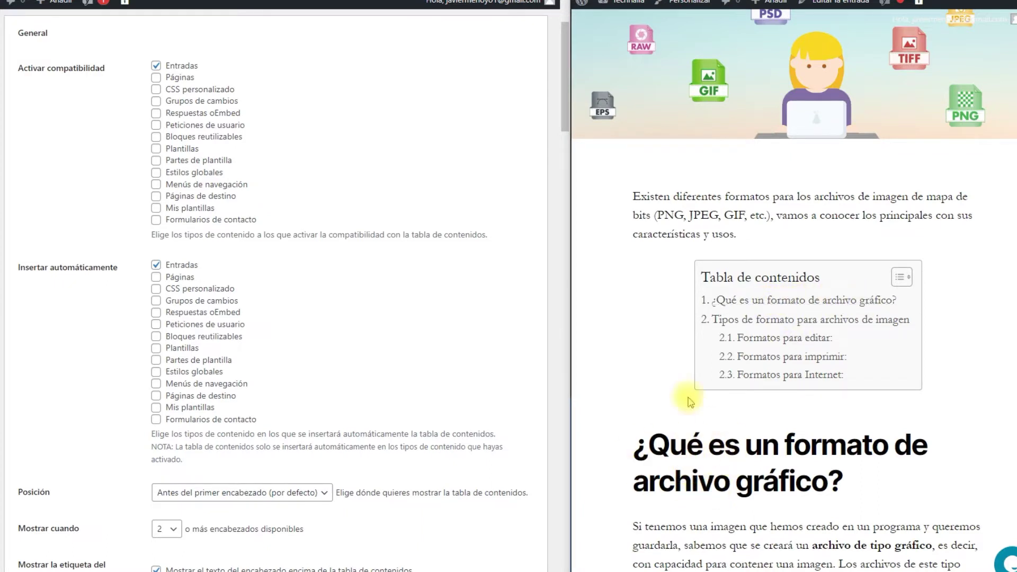
Step: Test the table's link to Tipos de formato para archivos de imagen, and return to the table at the start of the post
left_click(725, 321)
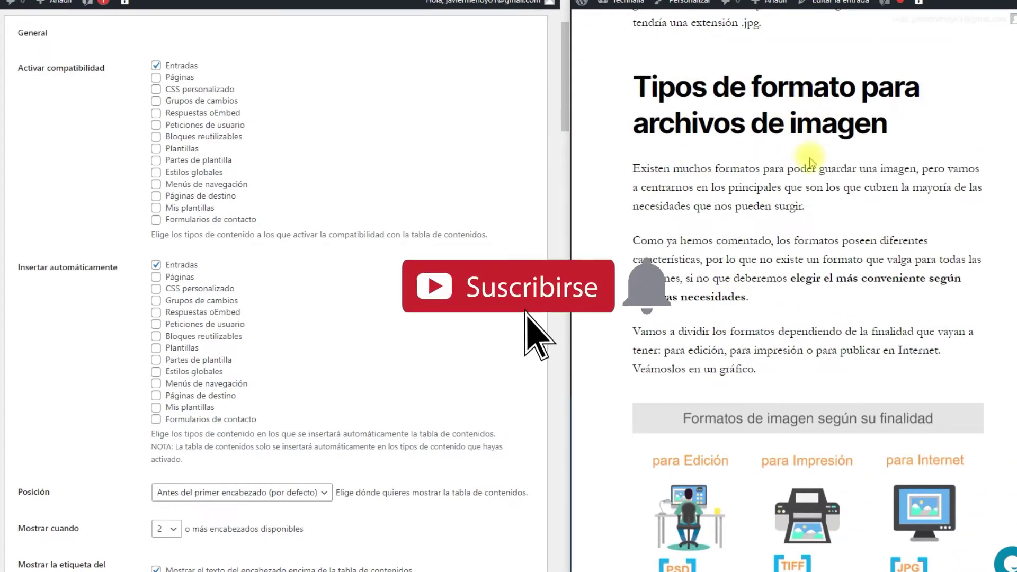
scroll(810, 162, "up", 10)
scroll(814, 167, "up", 3)
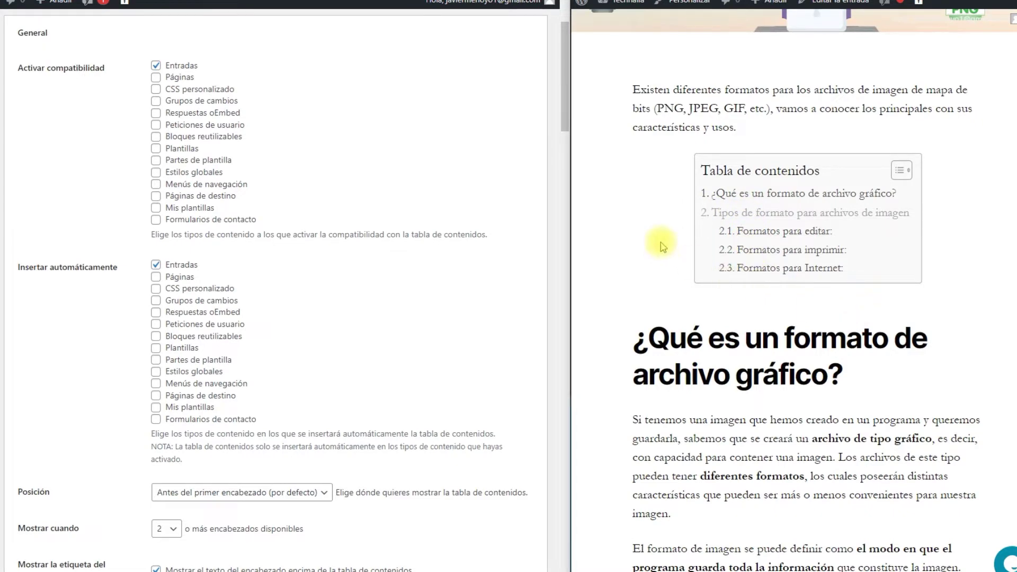
scroll(647, 235, "up", 3)
scroll(647, 235, "up", 3)
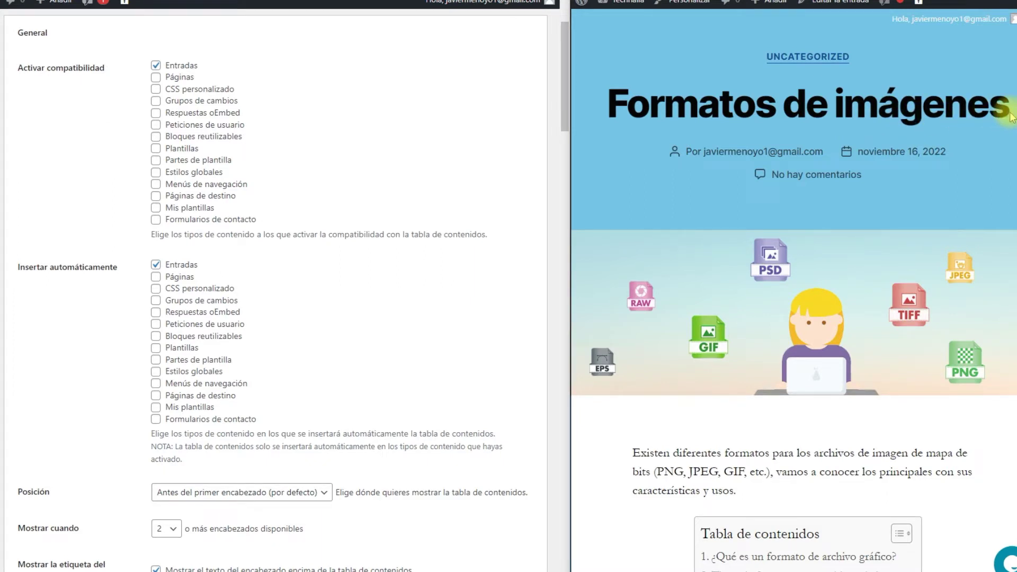
scroll(991, 120, "down", 6)
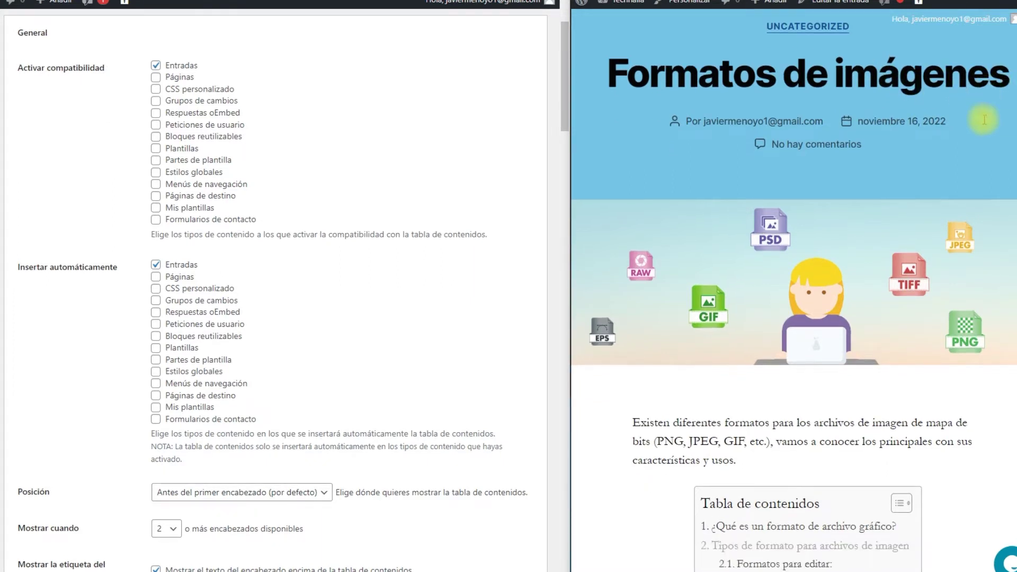
scroll(982, 125, "down", 2)
scroll(983, 125, "up", 2)
Step: Highlight the post's first heading, test the Formatos para editar link, and return to the table of contents
left_click_drag(642, 338, 842, 378)
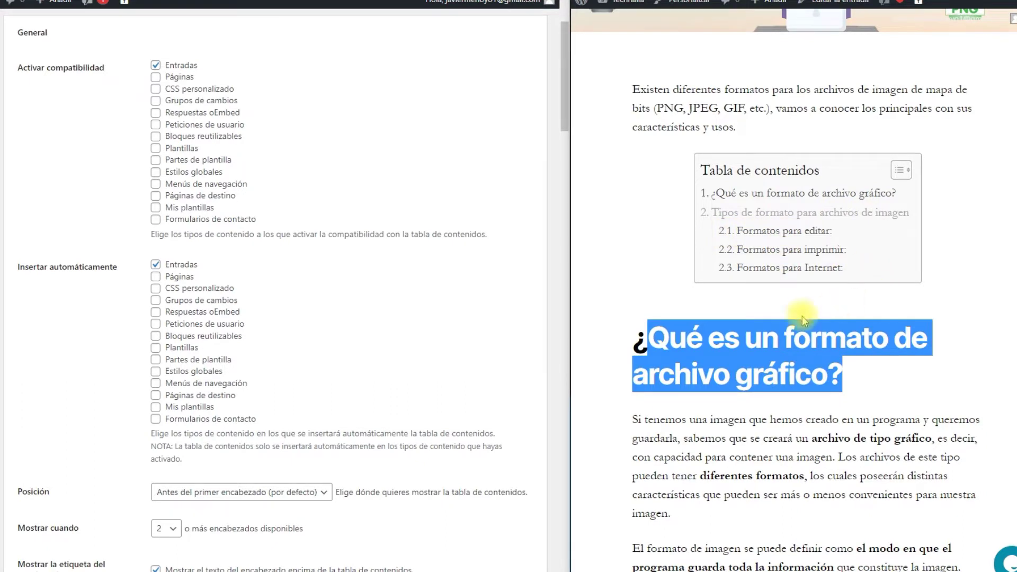
left_click(771, 235)
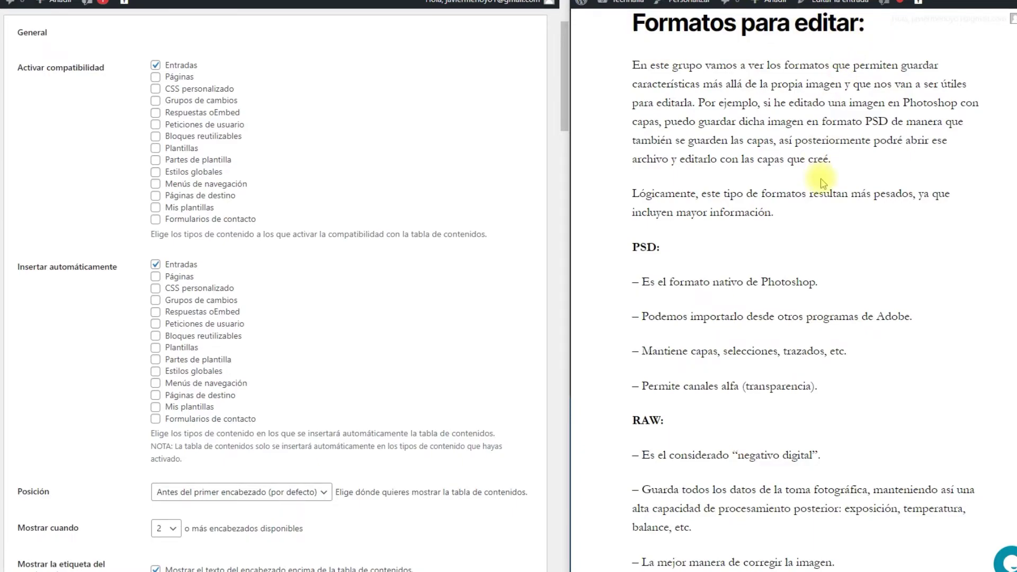
scroll(821, 183, "up", 20)
triple_click(822, 182)
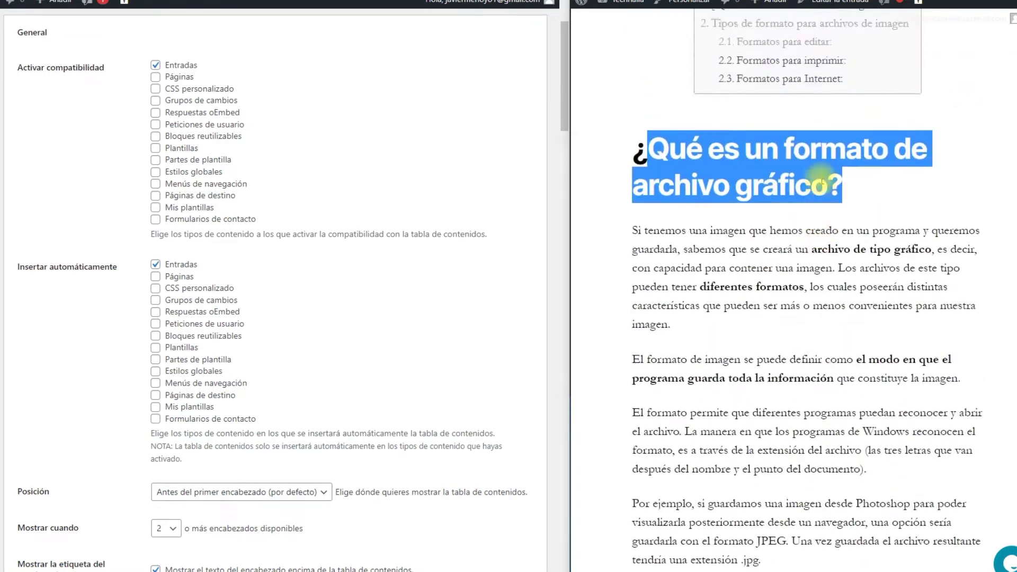
scroll(822, 182, "up", 5)
scroll(822, 181, "down", 2)
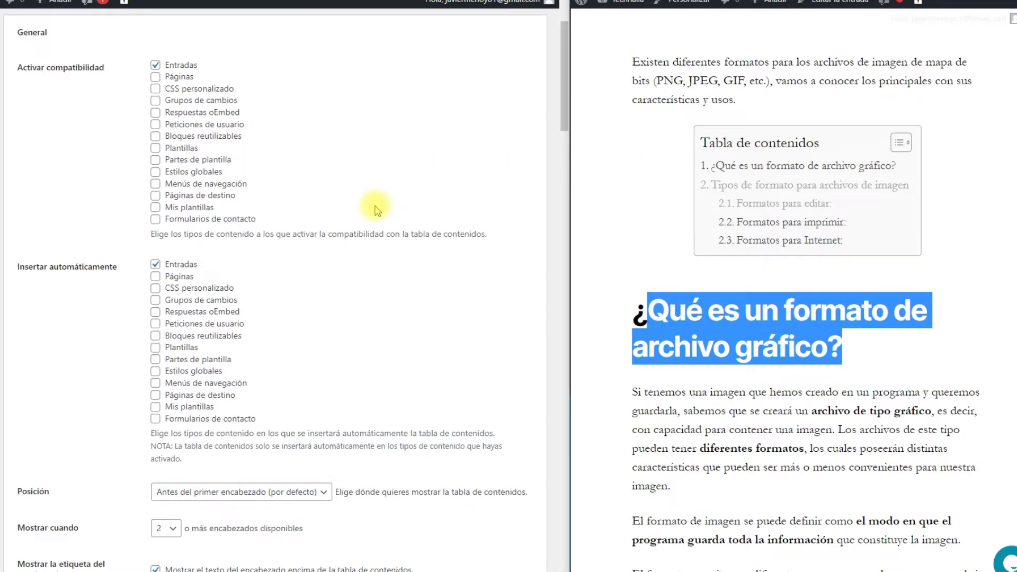
Step: Keep the table's position as Antes del primer encabezado (por defecto) and show it when 3 or more headings are available
scroll(376, 209, "down", 5)
scroll(376, 210, "down", 3)
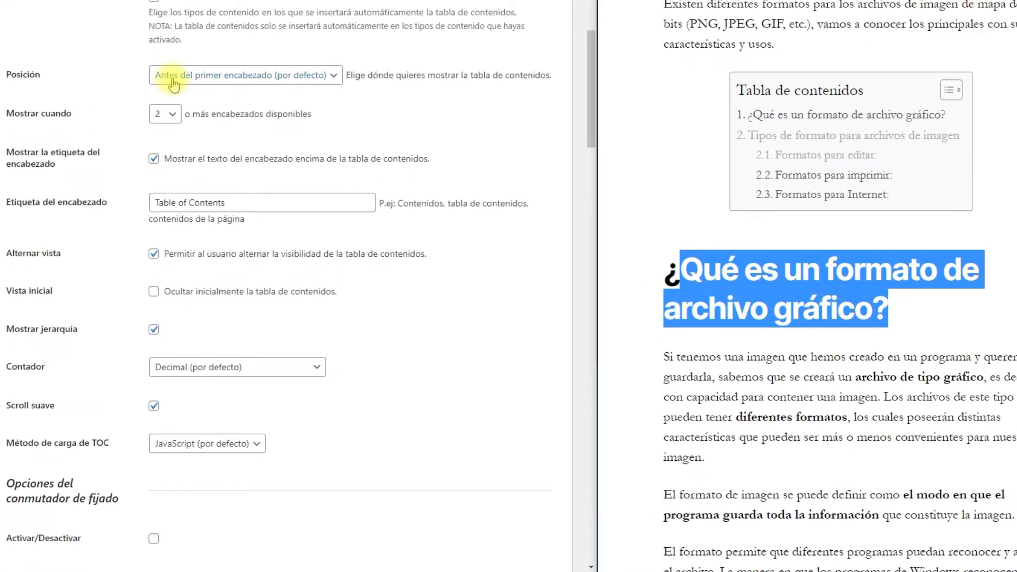
left_click(173, 80)
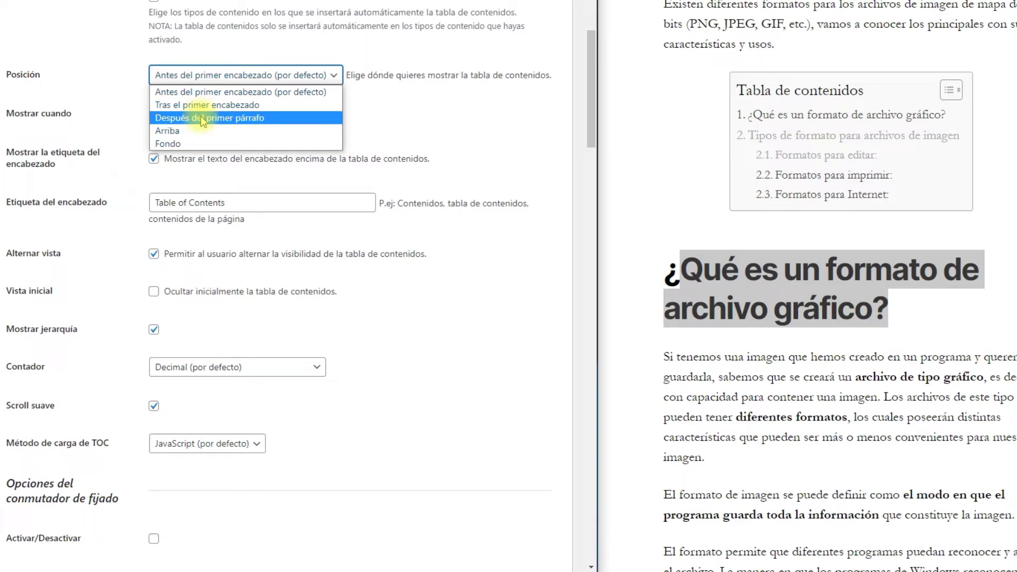
left_click(309, 91)
left_click(691, 237)
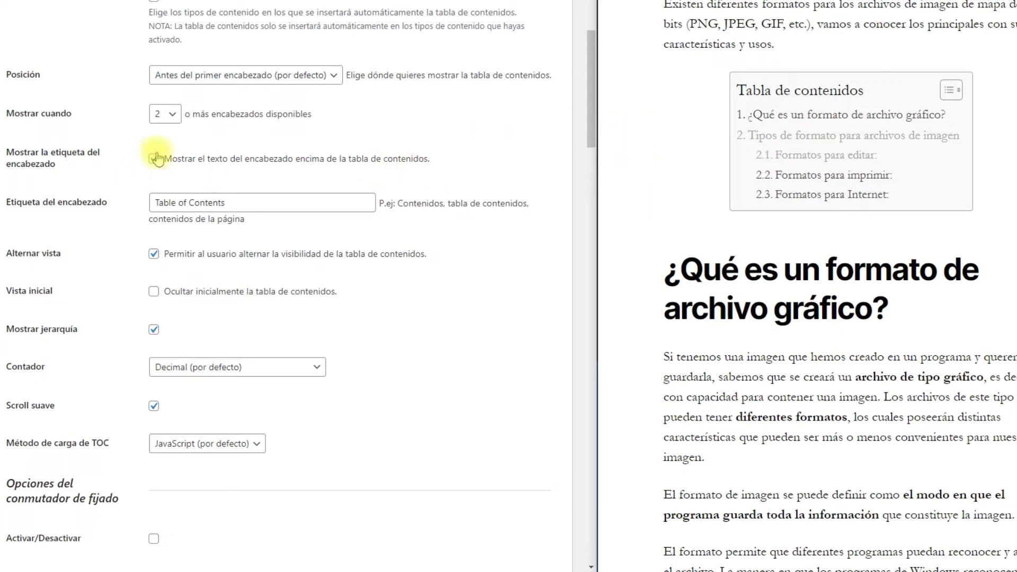
left_click(171, 115)
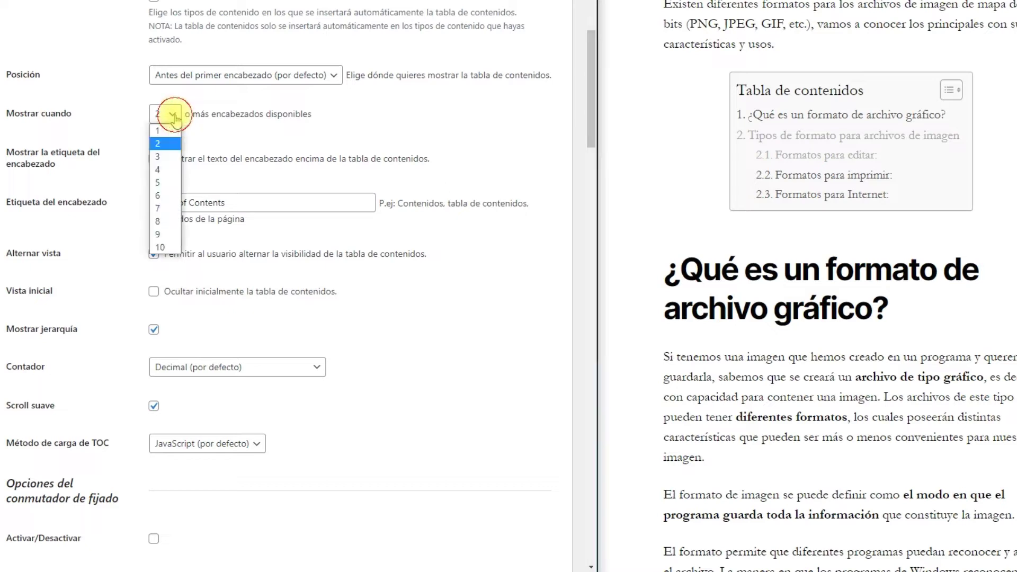
left_click(160, 158)
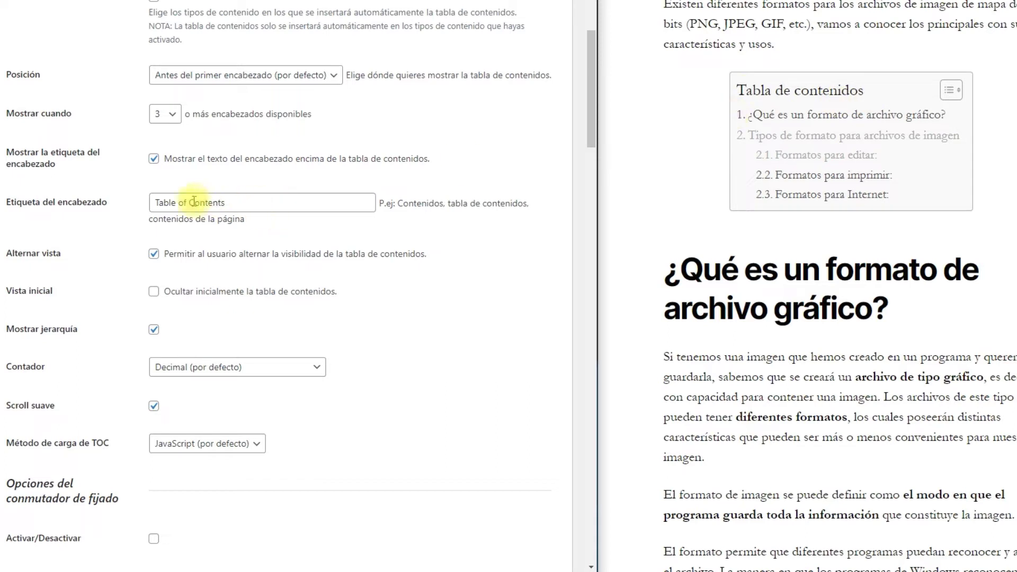
Step: Replace the table's heading label with "Índice de contenidos"
left_click(246, 204)
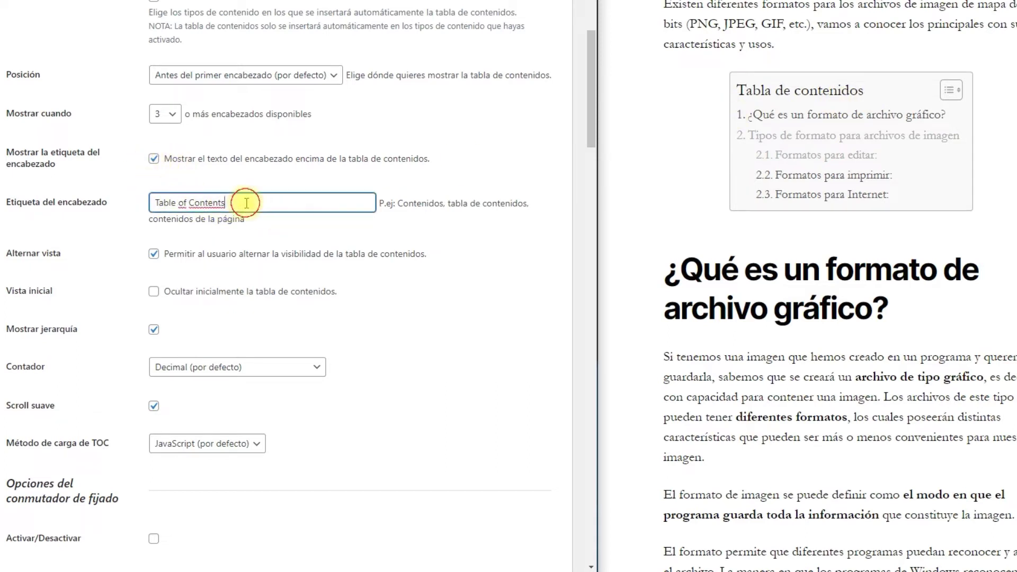
left_click_drag(246, 204, 151, 204)
type("Ín")
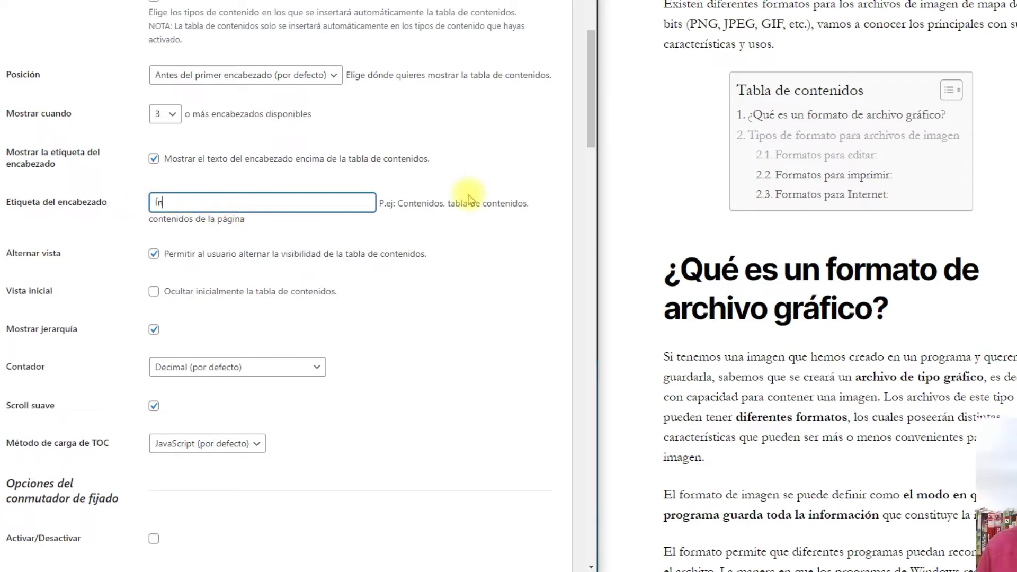
type("dice de con")
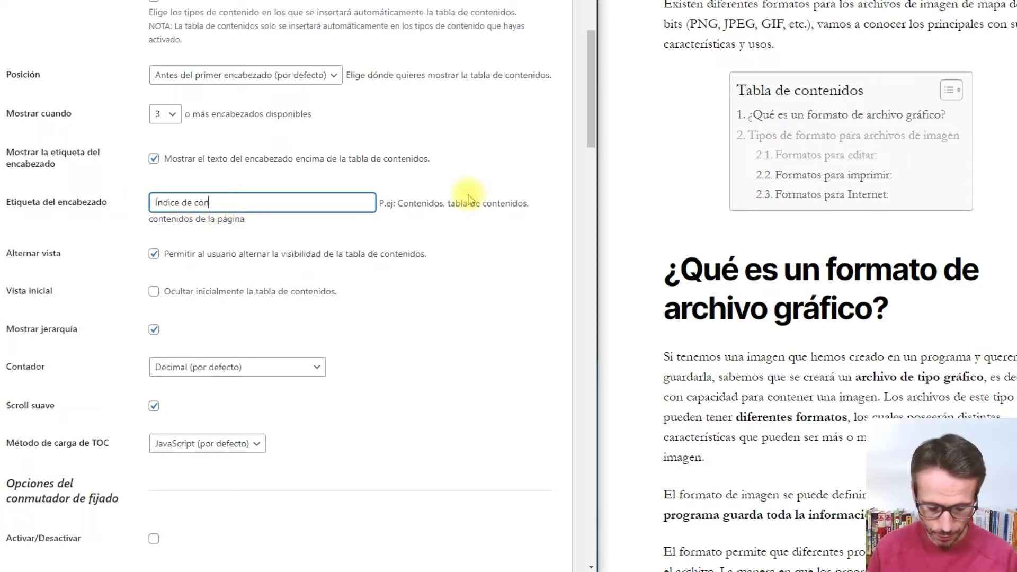
type("tenidos")
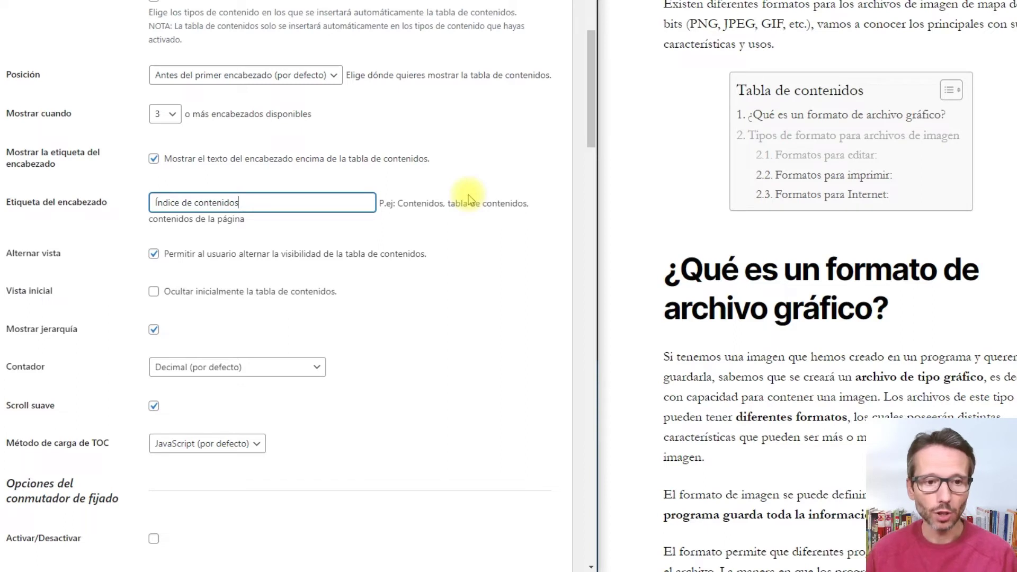
left_click(490, 124)
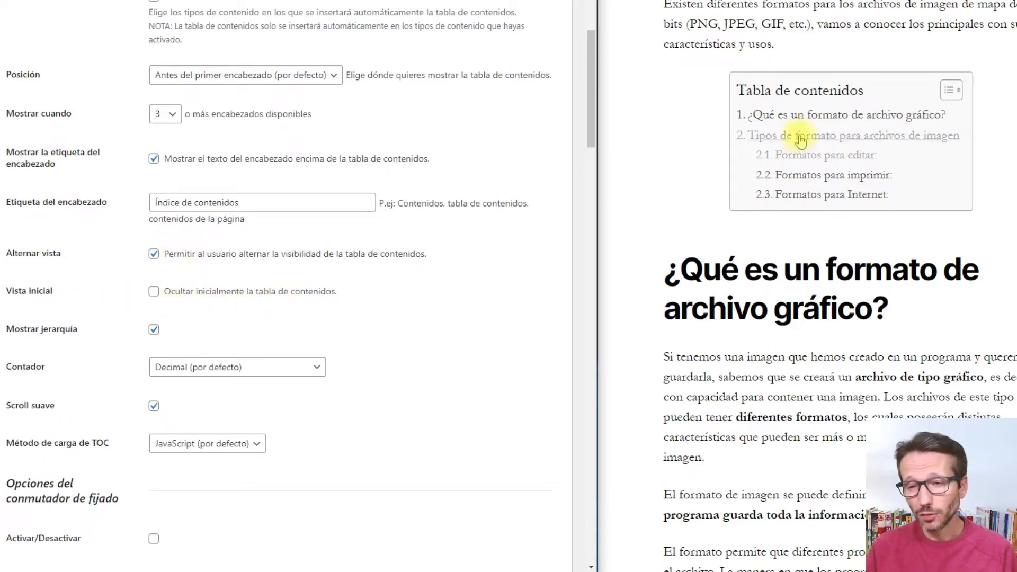
Step: Check the visibility toggle by collapsing and re-expanding the table of contents in the post
left_click(953, 91)
left_click(922, 90)
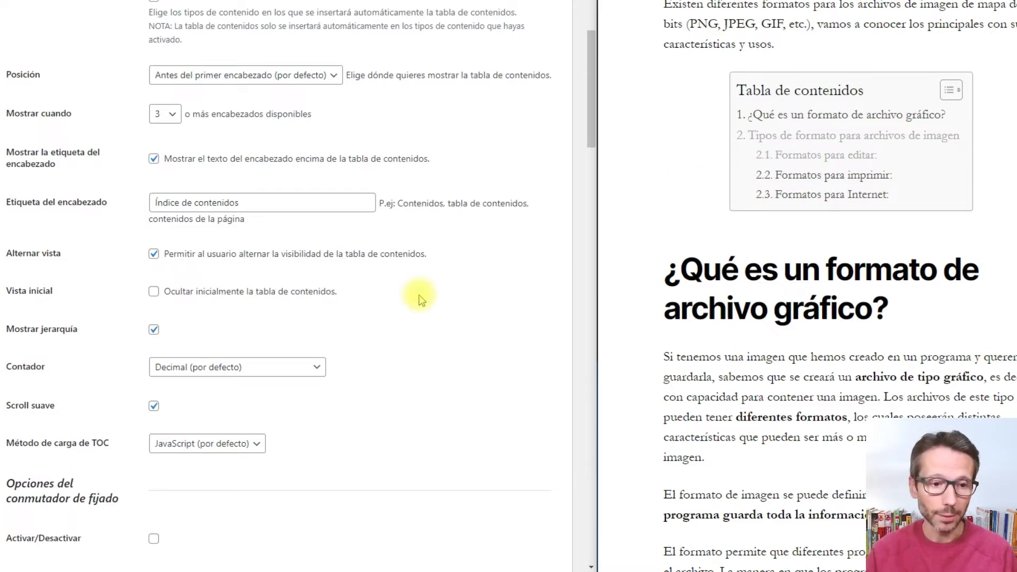
Step: Look through the available counter styles for the table of contents and keep Decimal (por defecto)
scroll(292, 317, "down", 1)
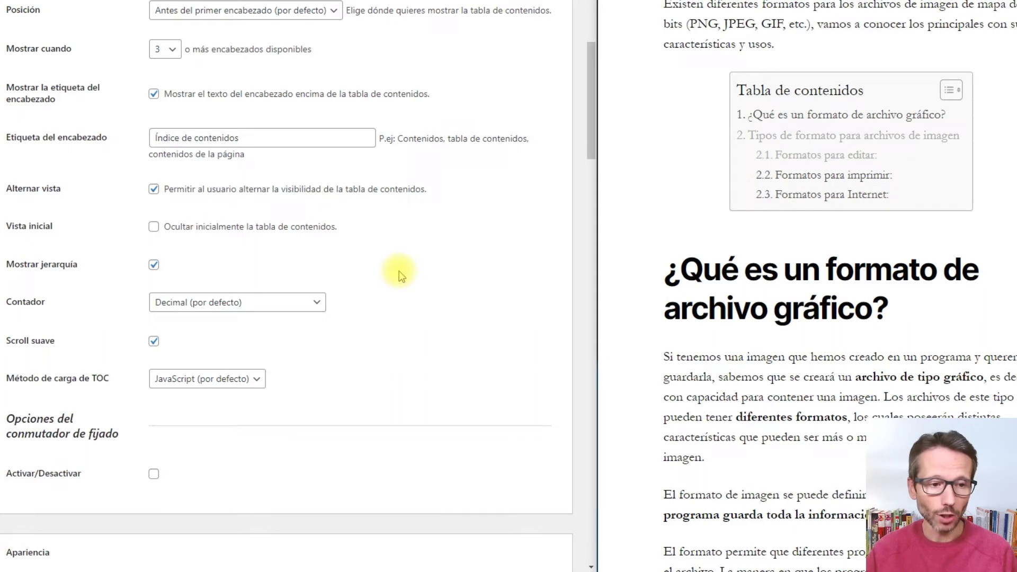
scroll(399, 271, "down", 1)
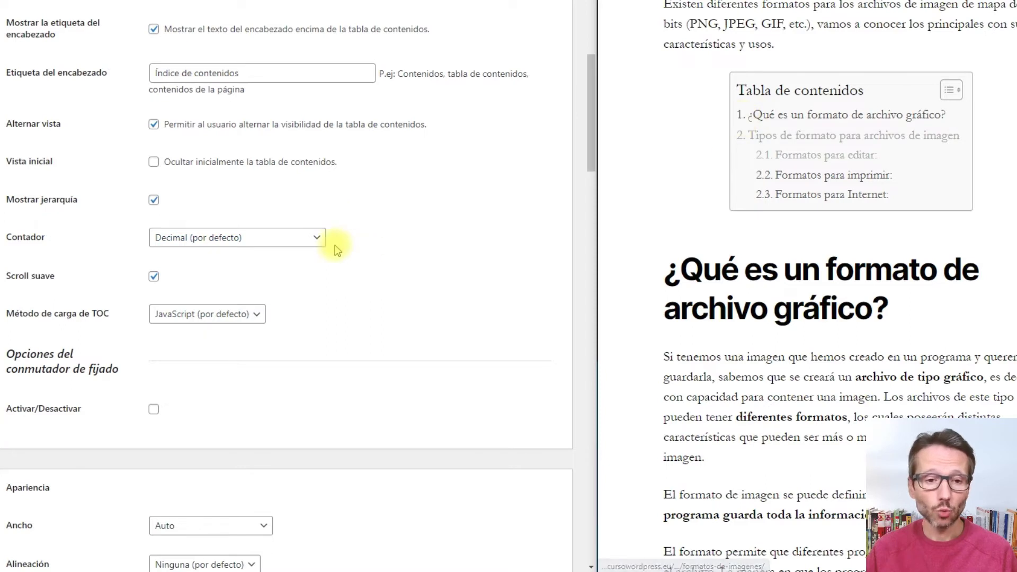
left_click(314, 238)
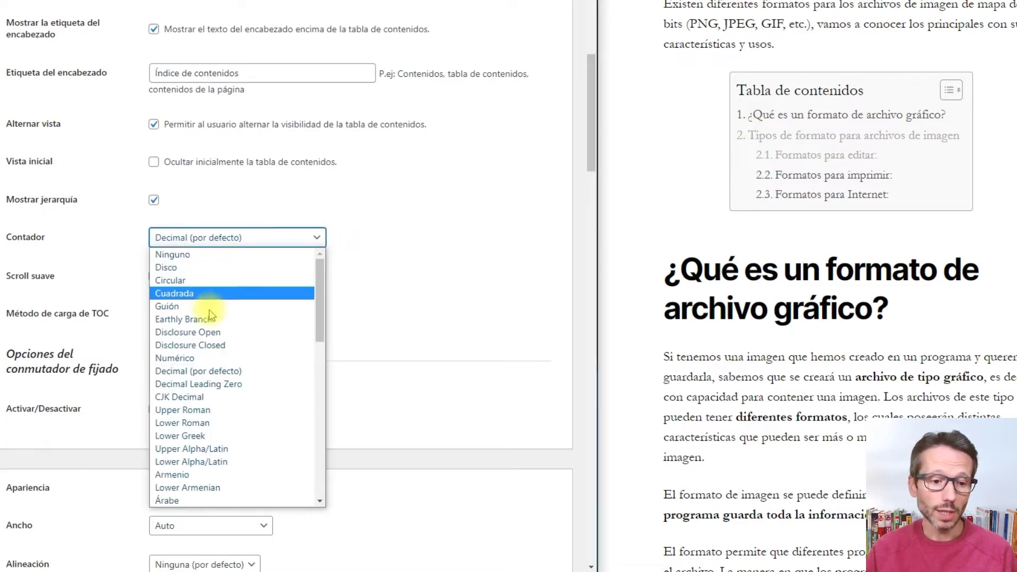
scroll(222, 423, "down", 10)
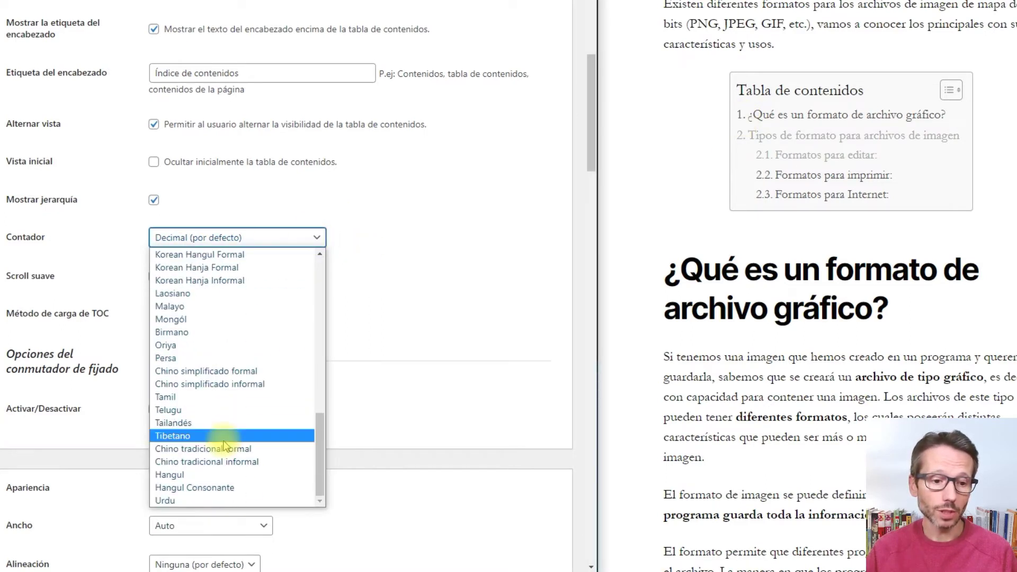
scroll(225, 440, "up", 10)
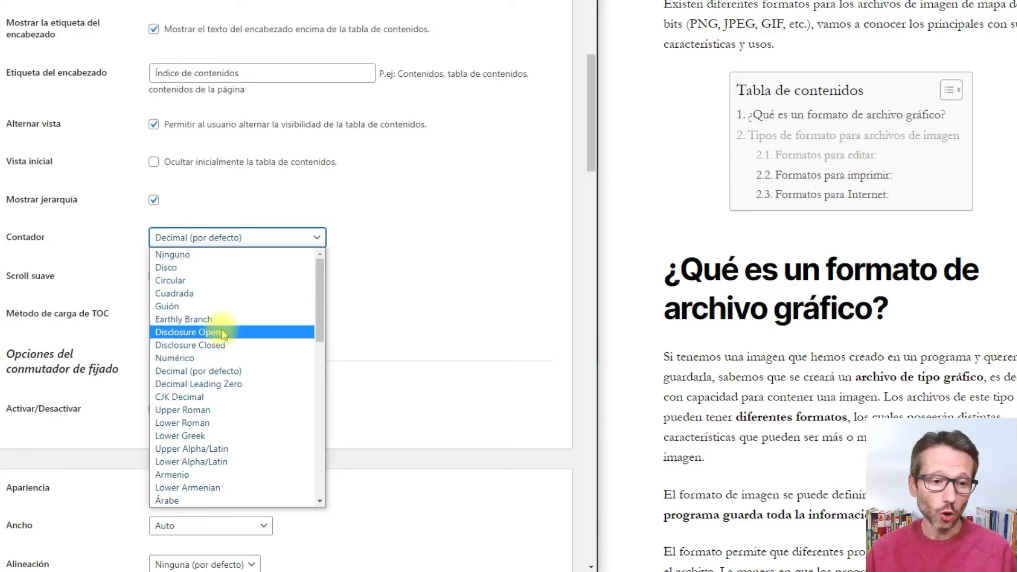
left_click(175, 373)
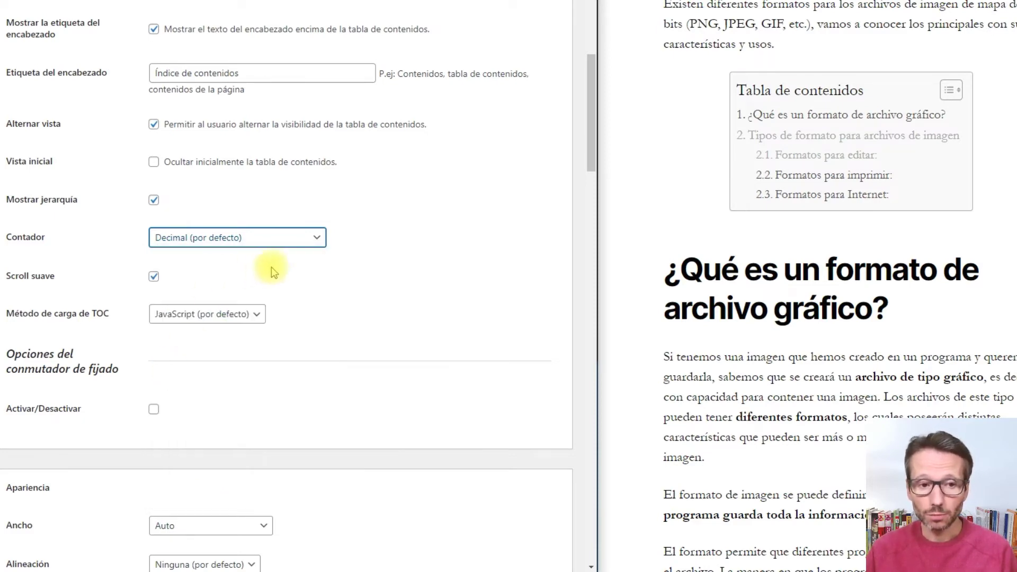
left_click(368, 238)
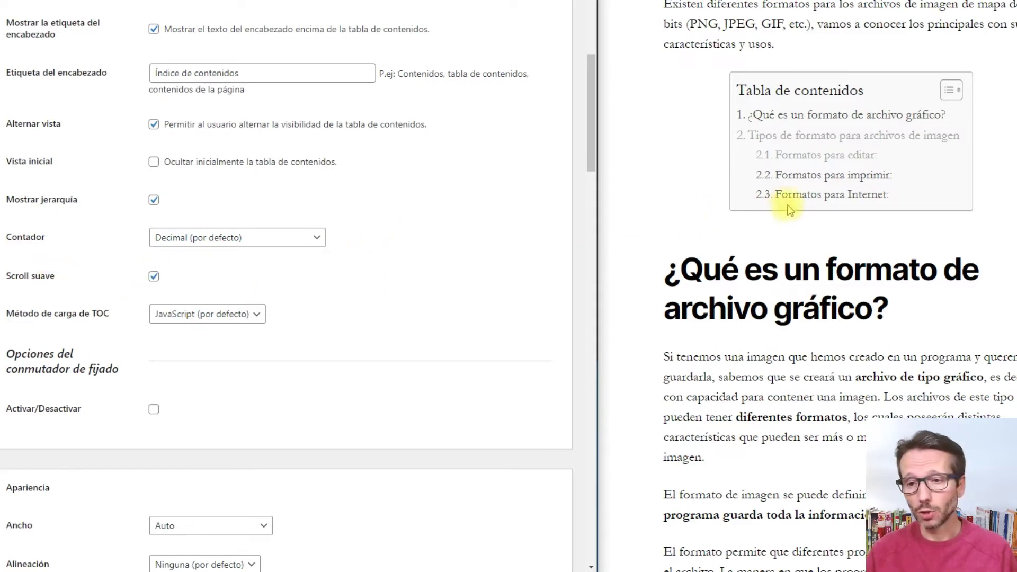
Step: Test the smooth scrolling with the table's Formatos para imprimir link and return to the table of contents
left_click(800, 181)
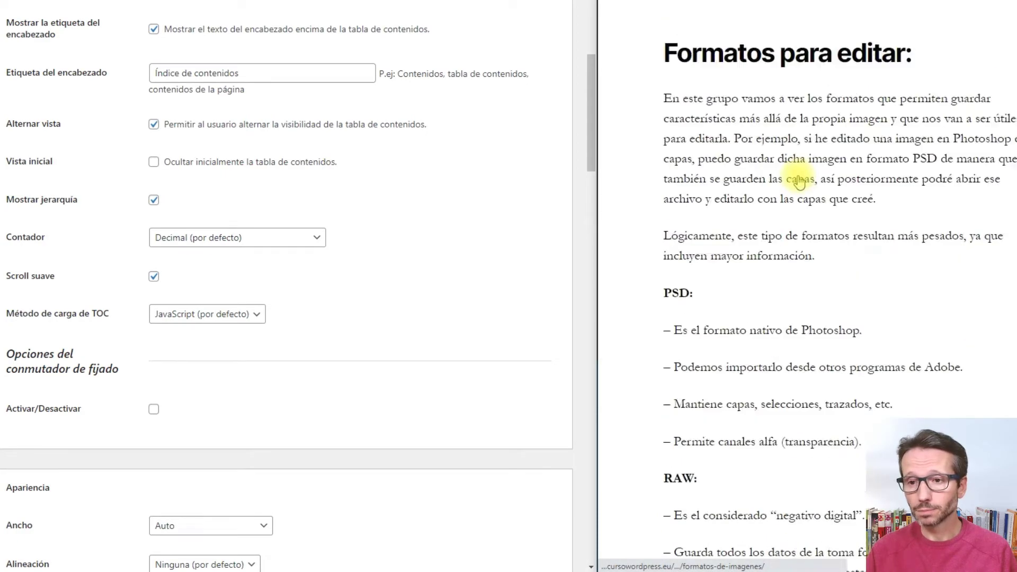
scroll(801, 181, "up", 20)
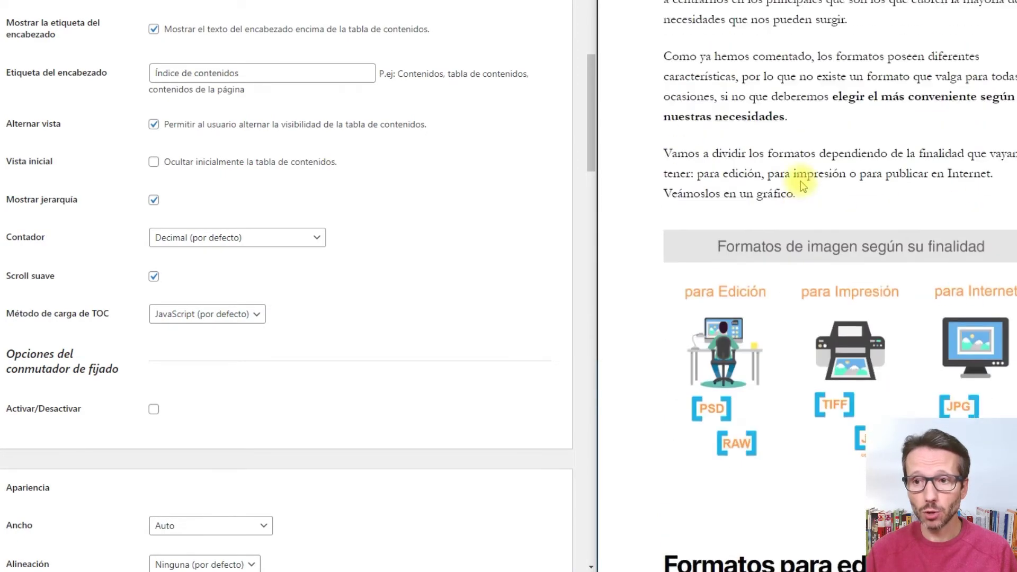
scroll(801, 182, "up", 2)
scroll(801, 182, "down", 3)
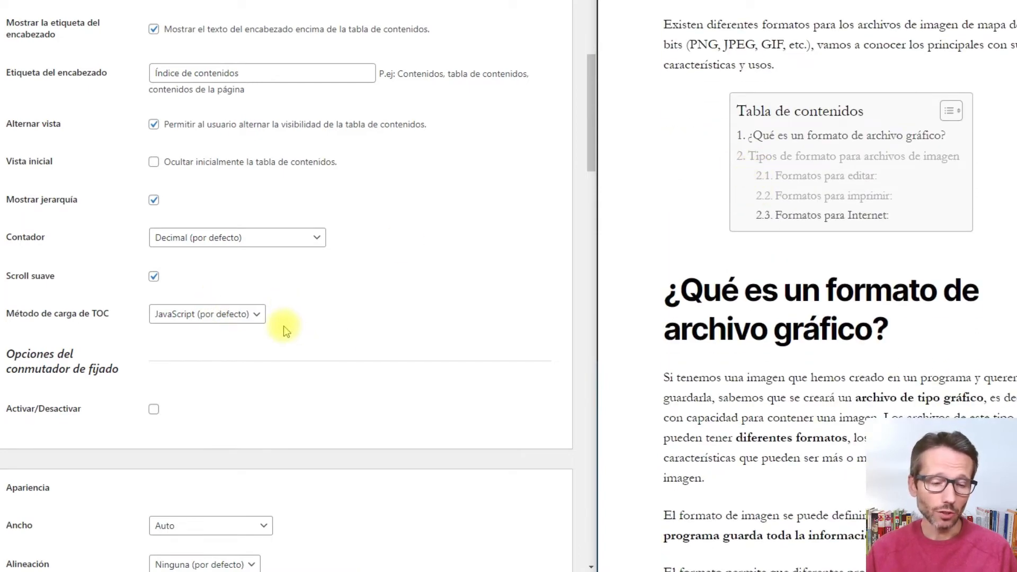
Step: Enable the fixed toggle under Opciones del conmutador de fijado and save the plugin settings
scroll(284, 326, "down", 1)
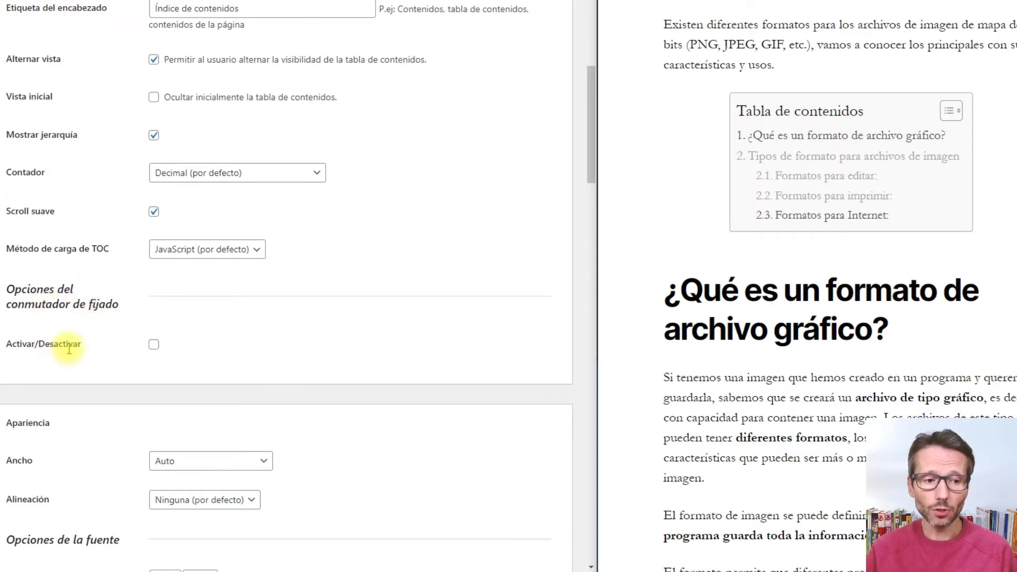
left_click(154, 347)
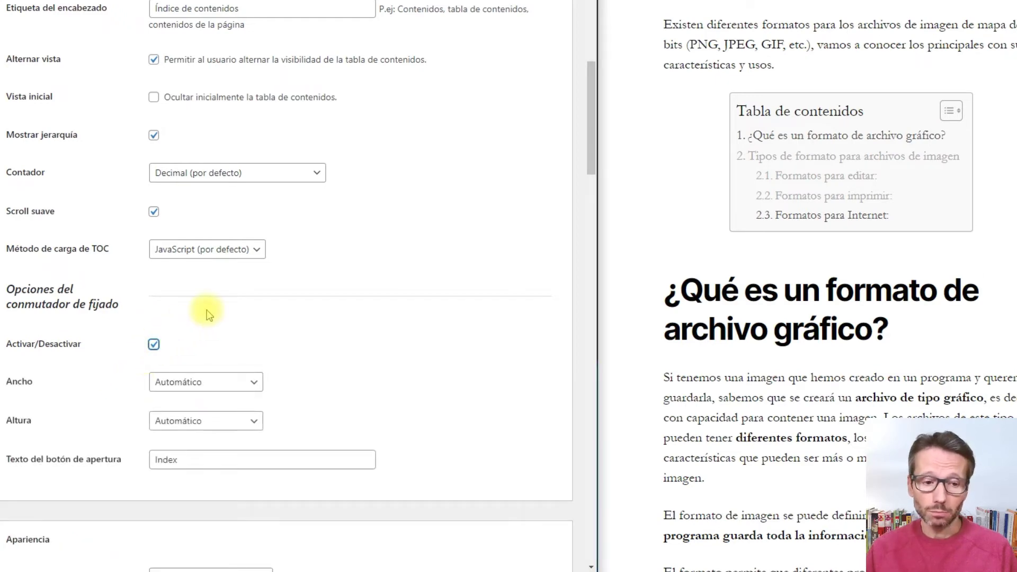
left_click_drag(591, 71, 589, 461)
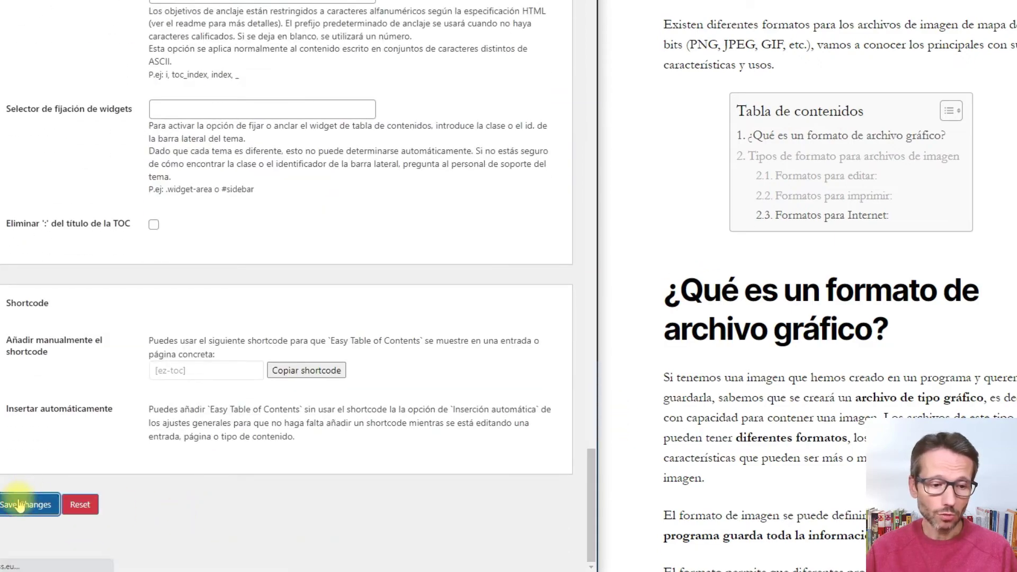
left_click_drag(591, 493, 590, 104)
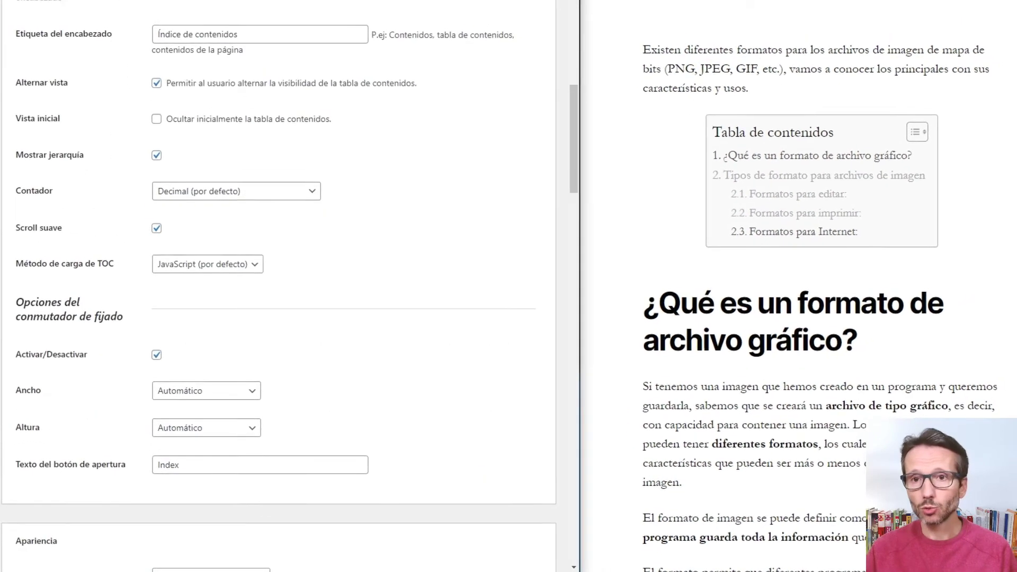
Step: Reload the post and check the floating Index button by opening and closing its contents panel
key("F5")
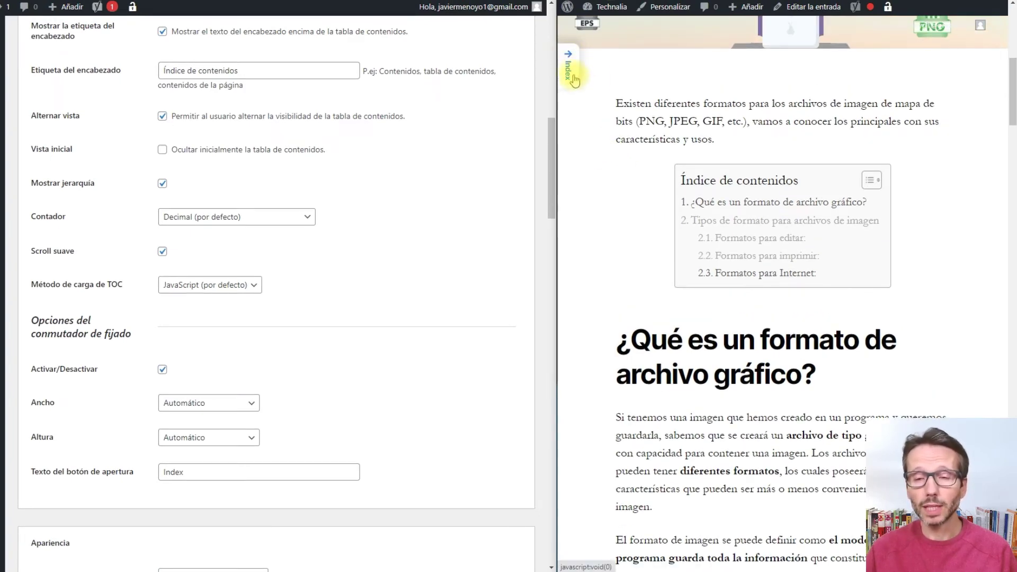
left_click(574, 78)
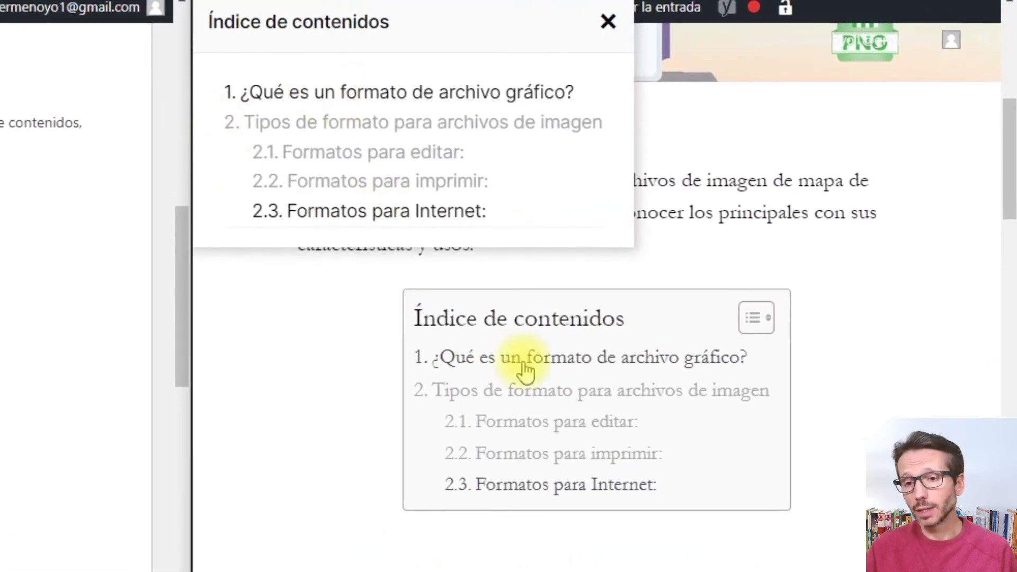
left_click(608, 22)
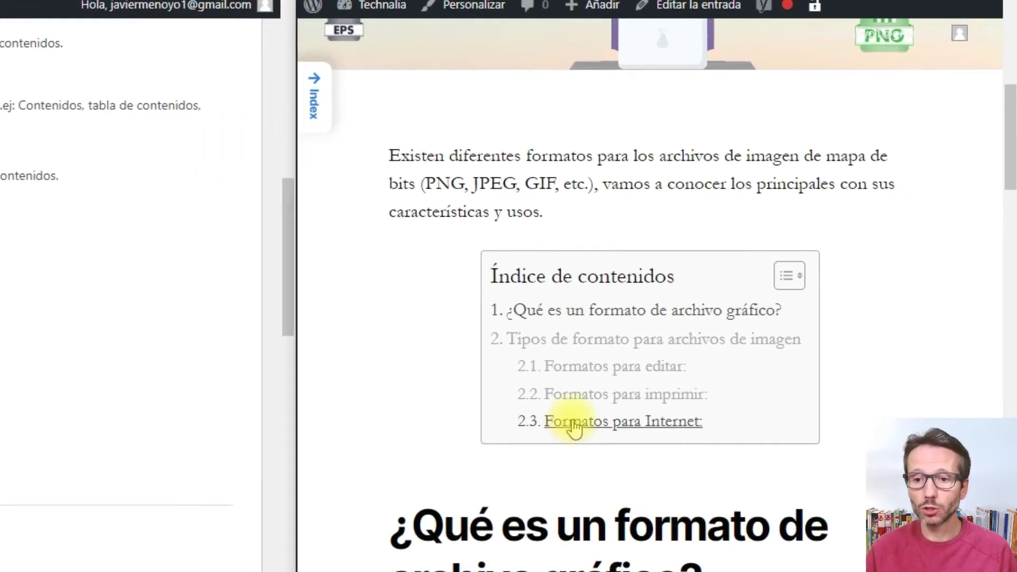
Step: Go down to the post's Formatos para imprimir section and open and close the floating contents panel there
left_click(577, 419)
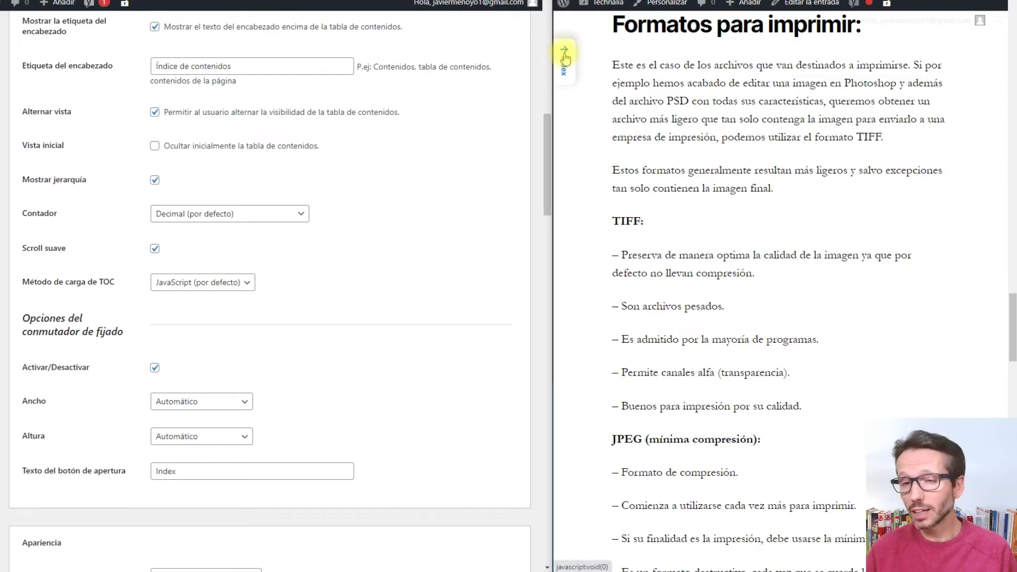
left_click(564, 54)
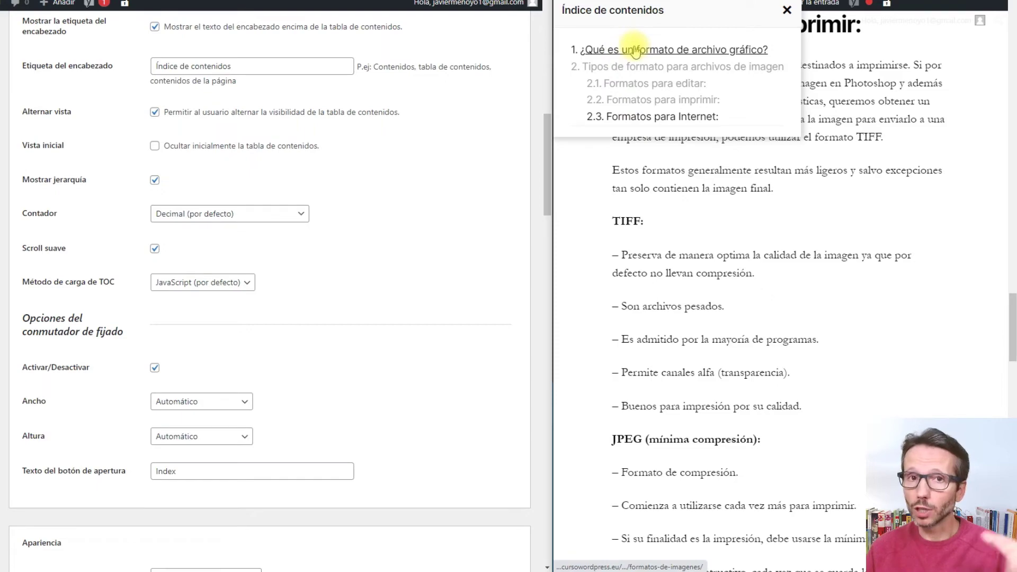
left_click(786, 12)
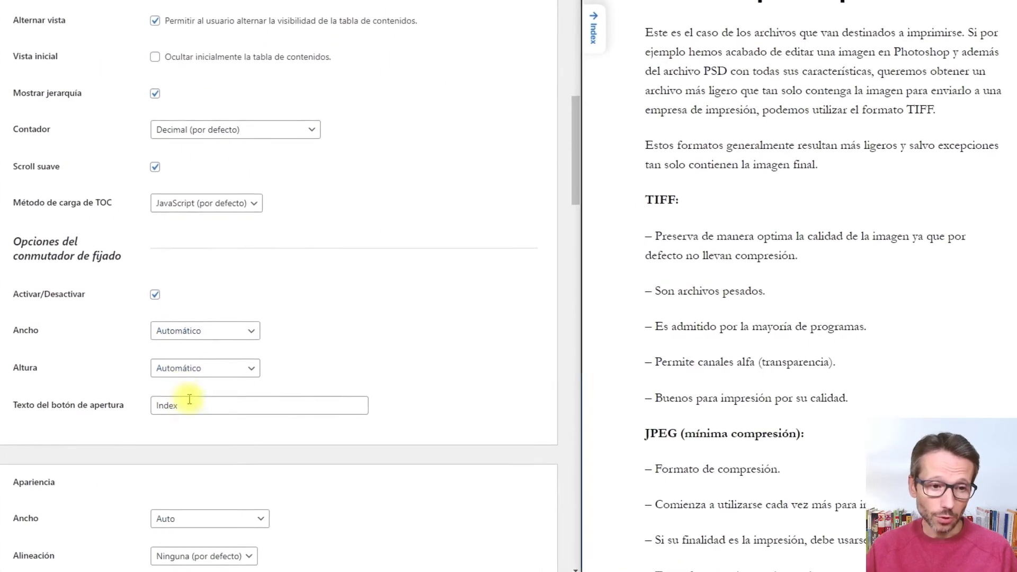
Step: Change the fixed toggle's opening button text to "Índice"
left_click_drag(189, 404, 138, 404)
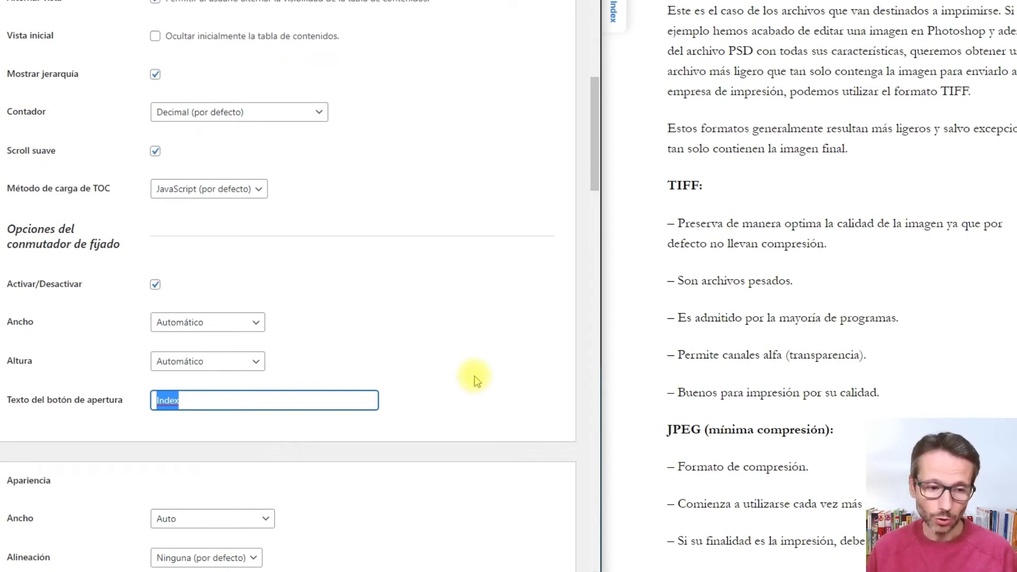
type("Índic")
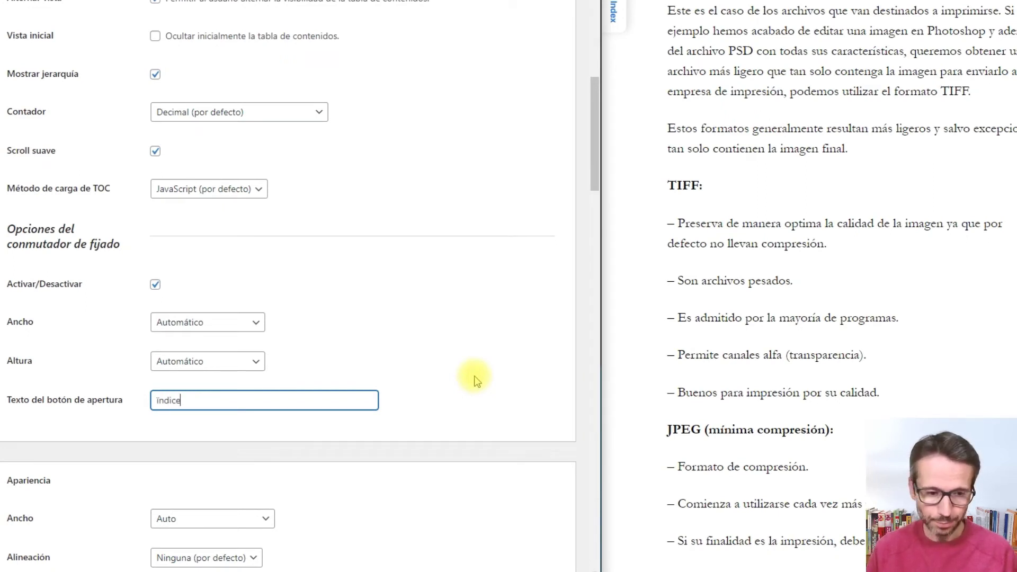
left_click(159, 401)
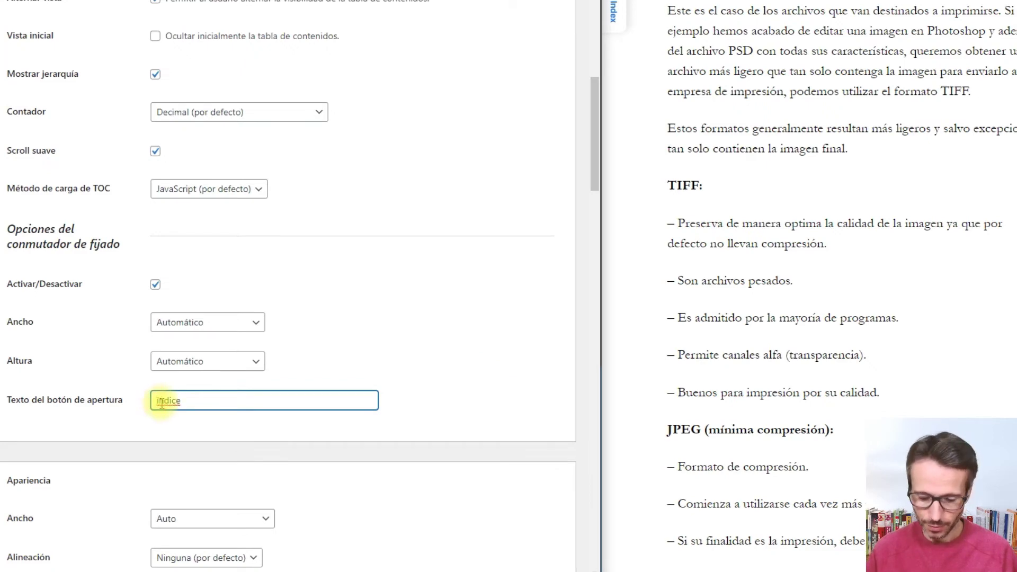
left_click(411, 392)
Step: Check the table of contents in the post and set its width to 66% in the Apariencia settings
scroll(451, 347, "down", 2)
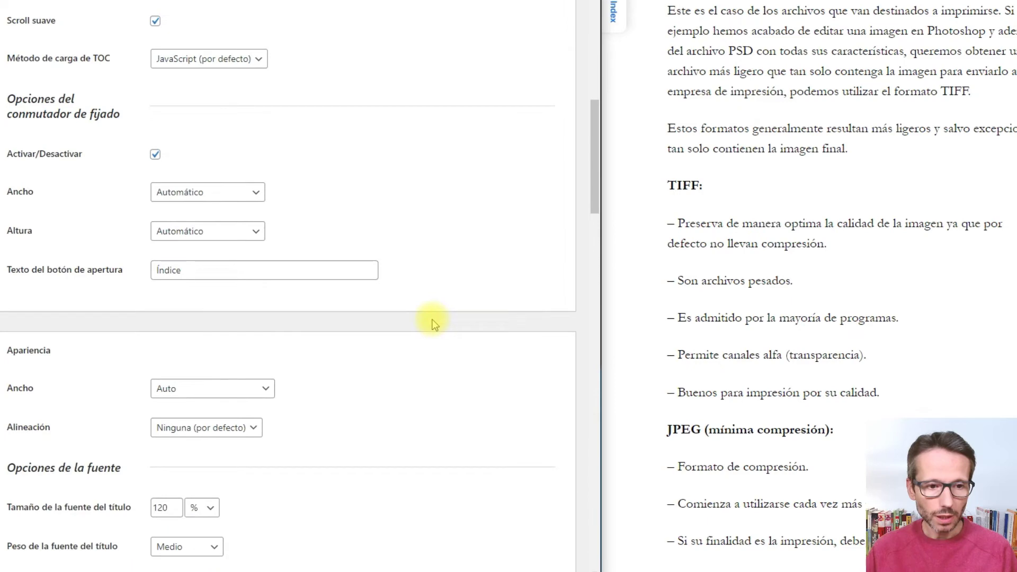
scroll(434, 323, "down", 3)
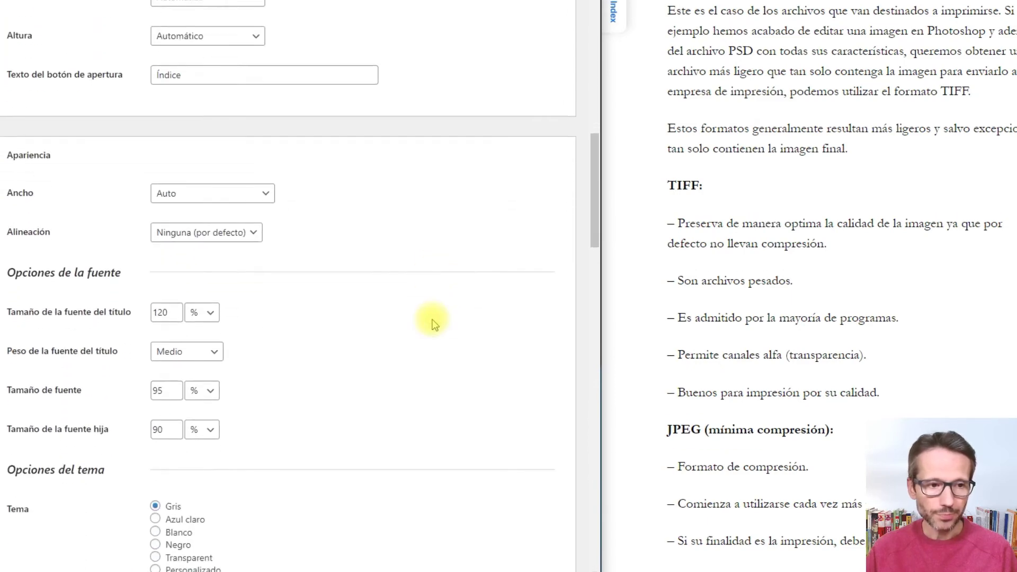
scroll(433, 321, "down", 1)
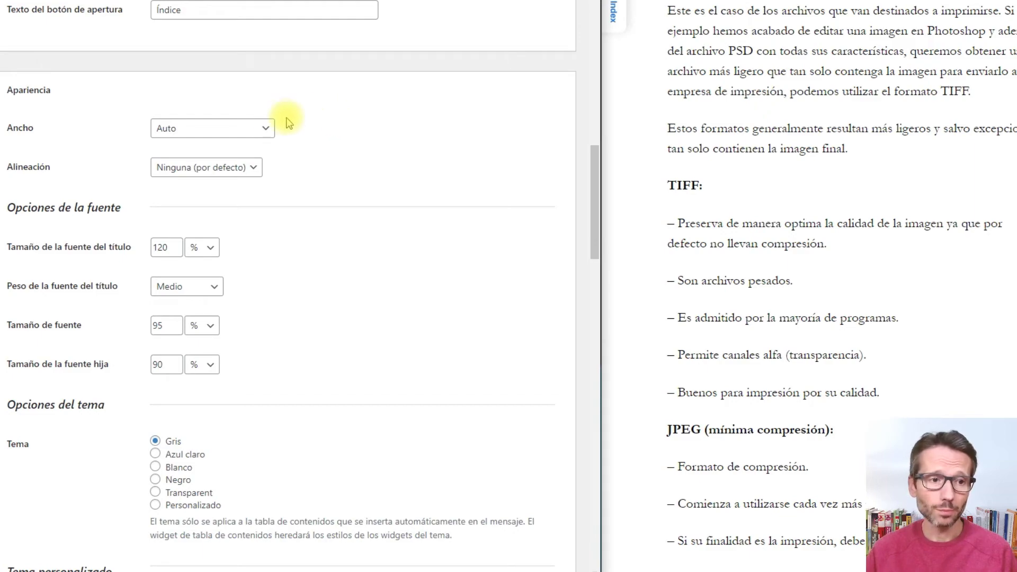
scroll(878, 154, "up", 10)
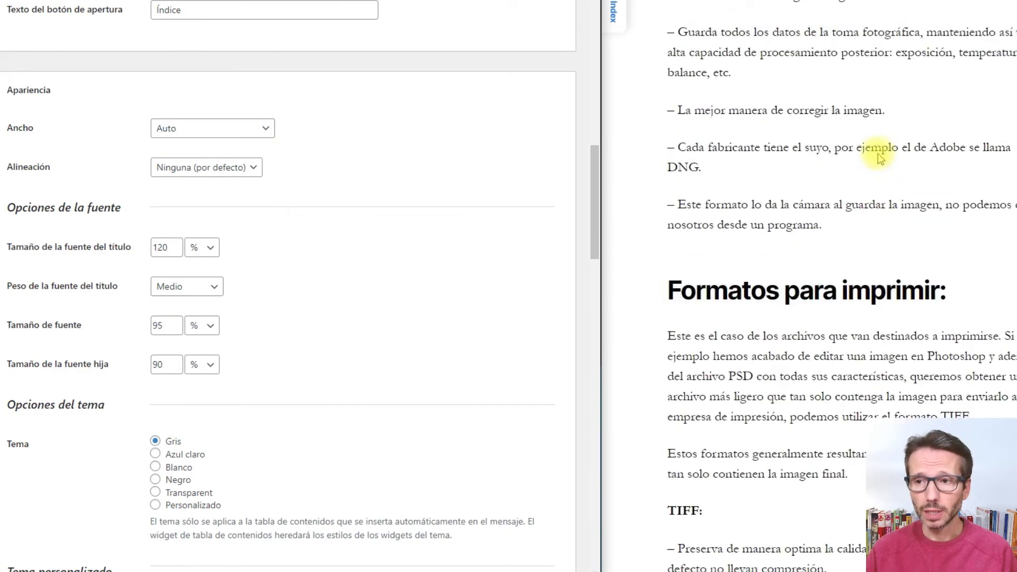
scroll(879, 154, "up", 20)
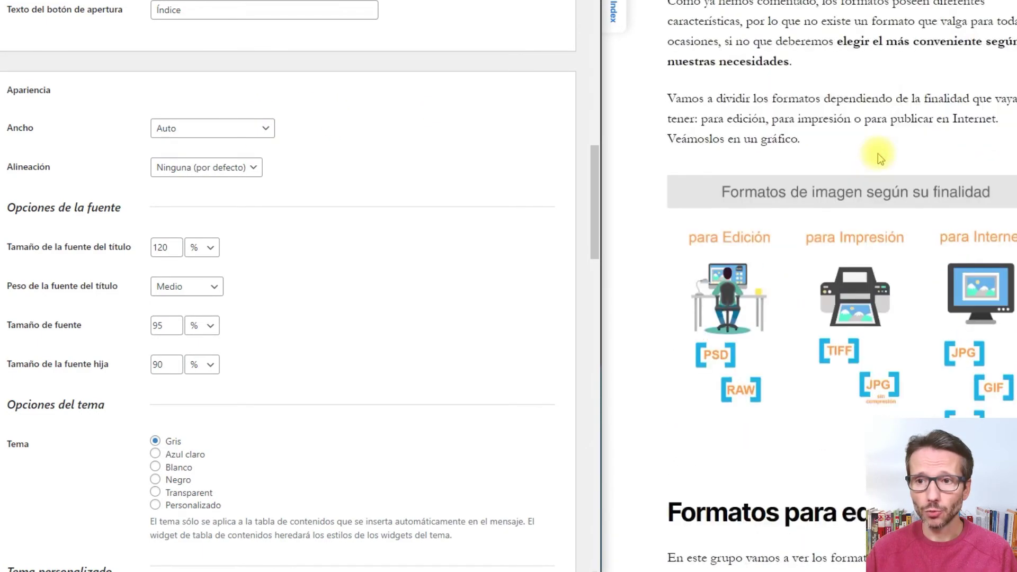
scroll(878, 153, "up", 15)
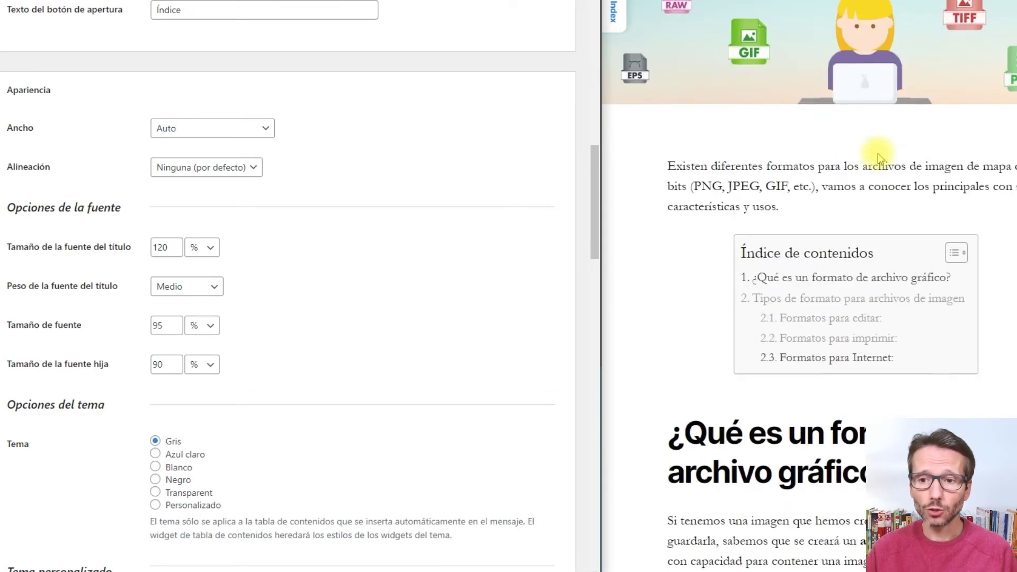
scroll(878, 154, "down", 2)
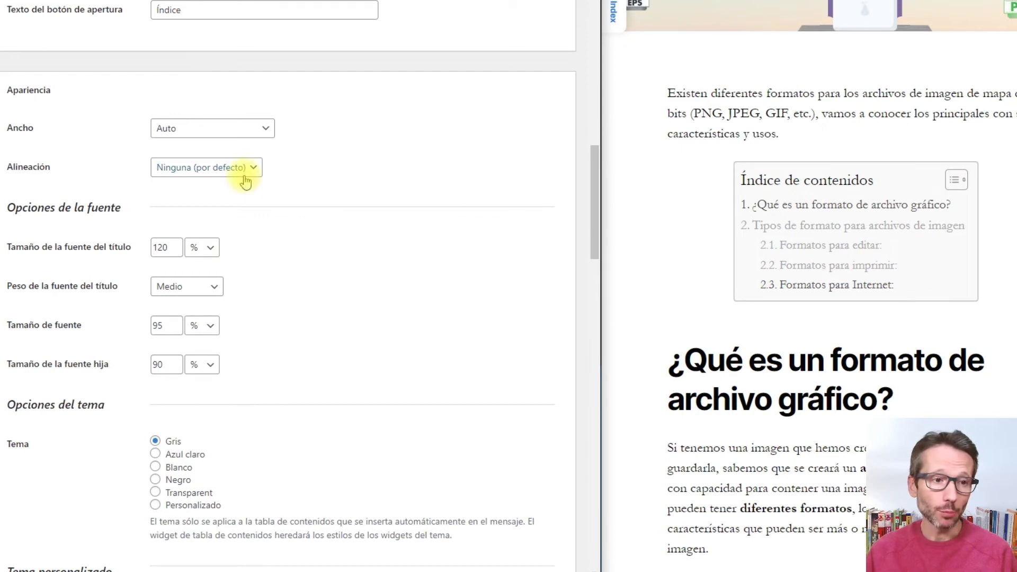
left_click(257, 127)
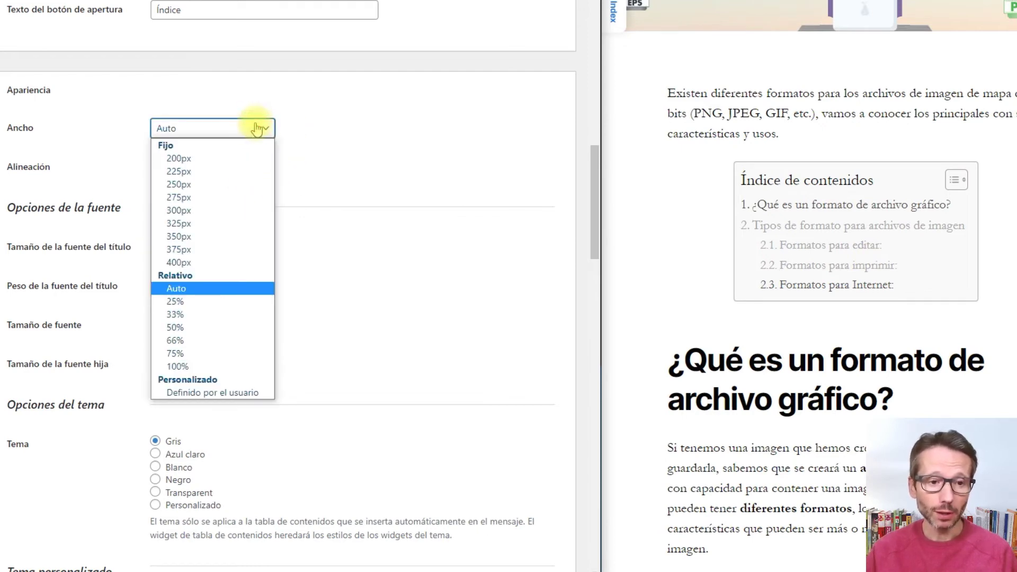
left_click(177, 341)
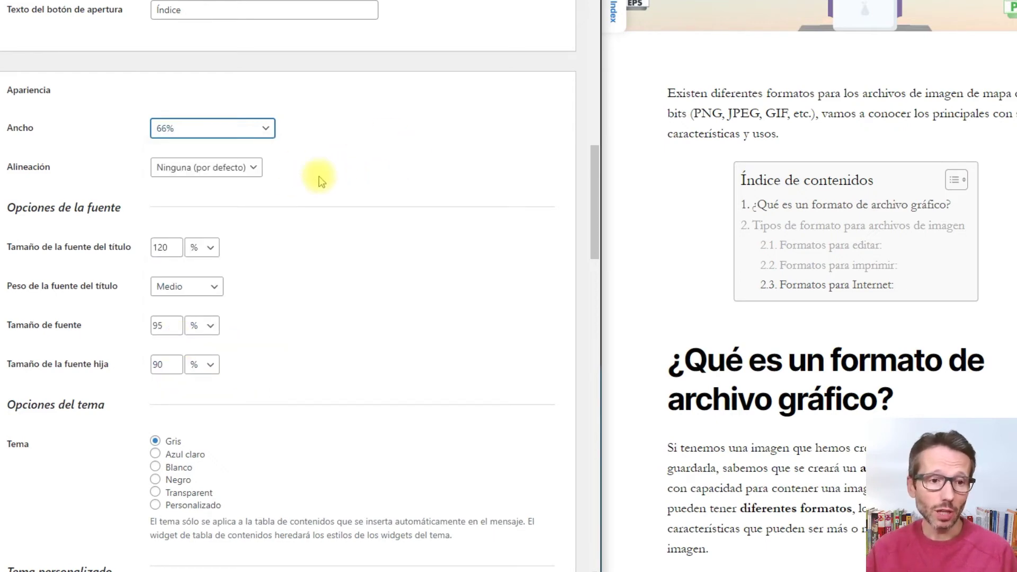
left_click(339, 179)
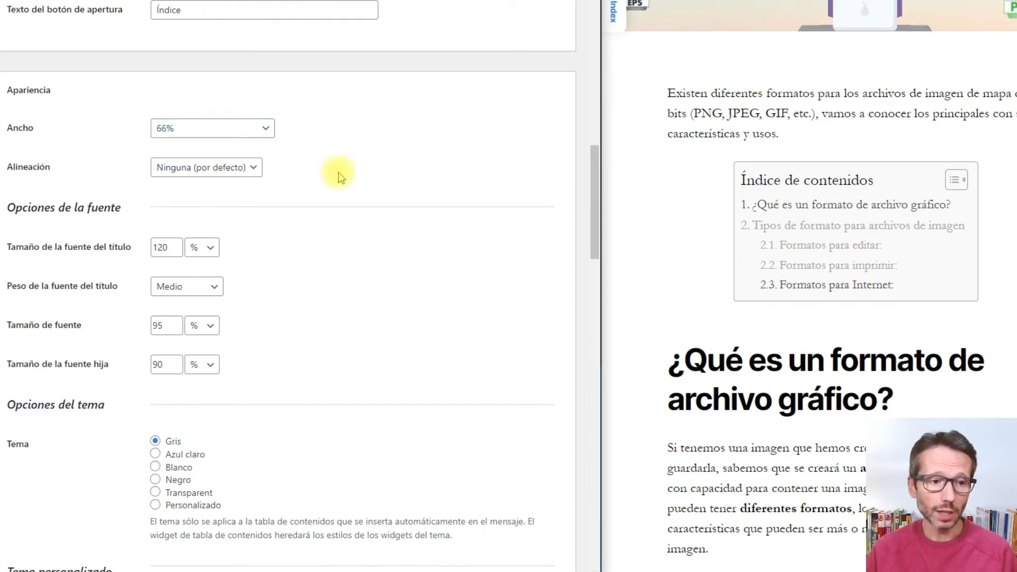
Step: Review the font options in the Apariencia settings and set the table of contents theme to Azul claro
scroll(347, 165, "down", 1)
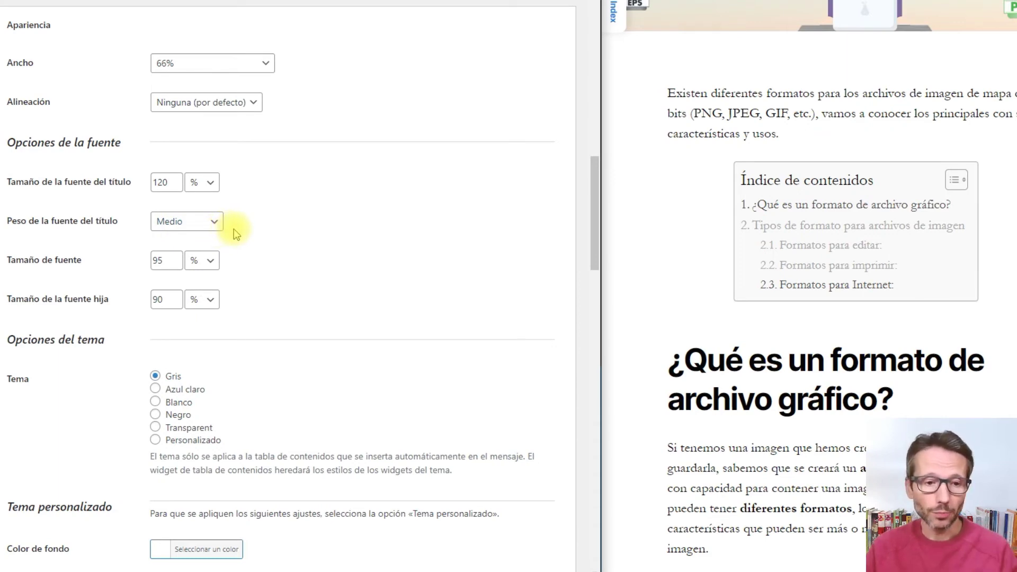
scroll(233, 229, "down", 5)
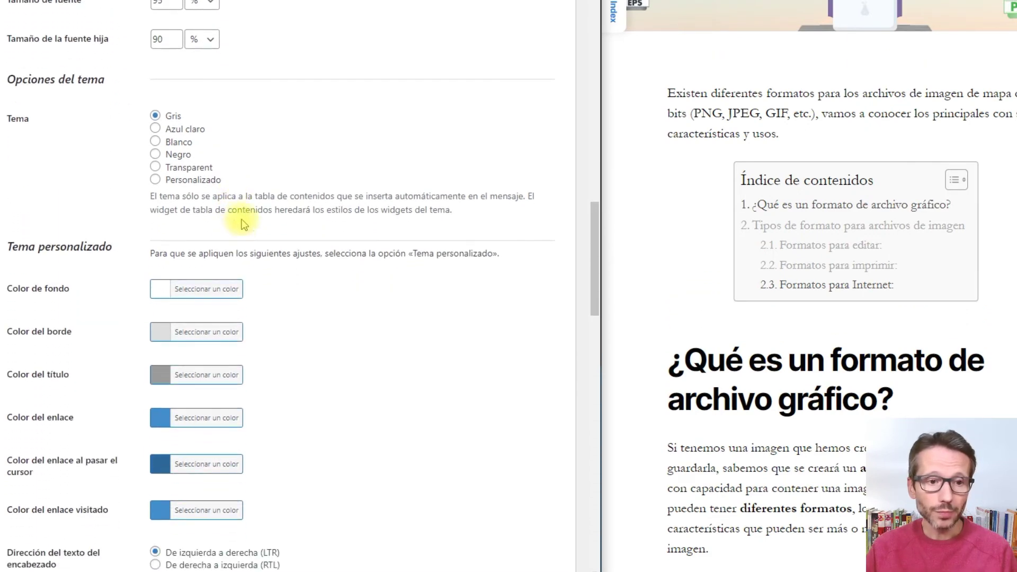
scroll(62, 68, "down", 1)
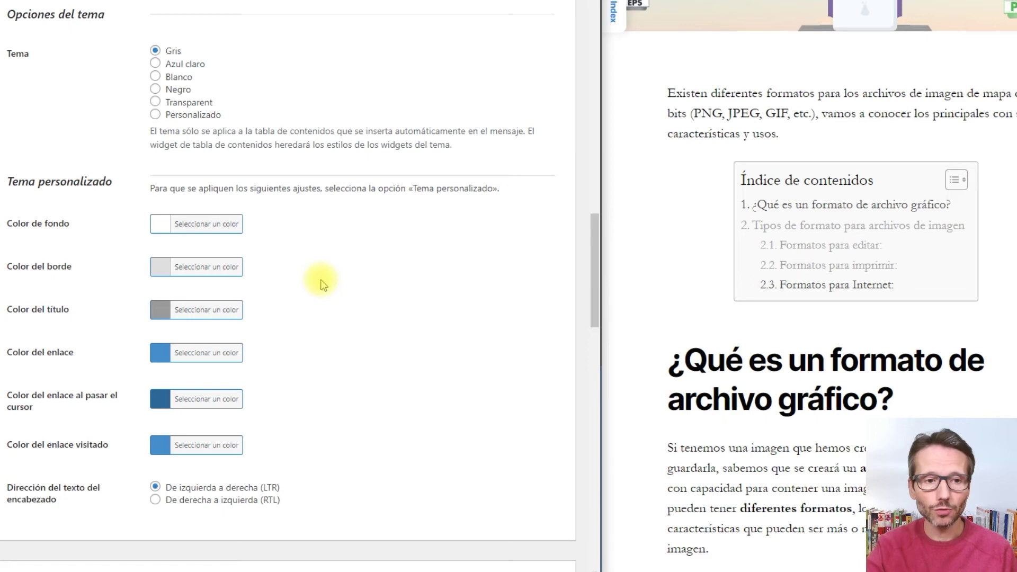
left_click(156, 65)
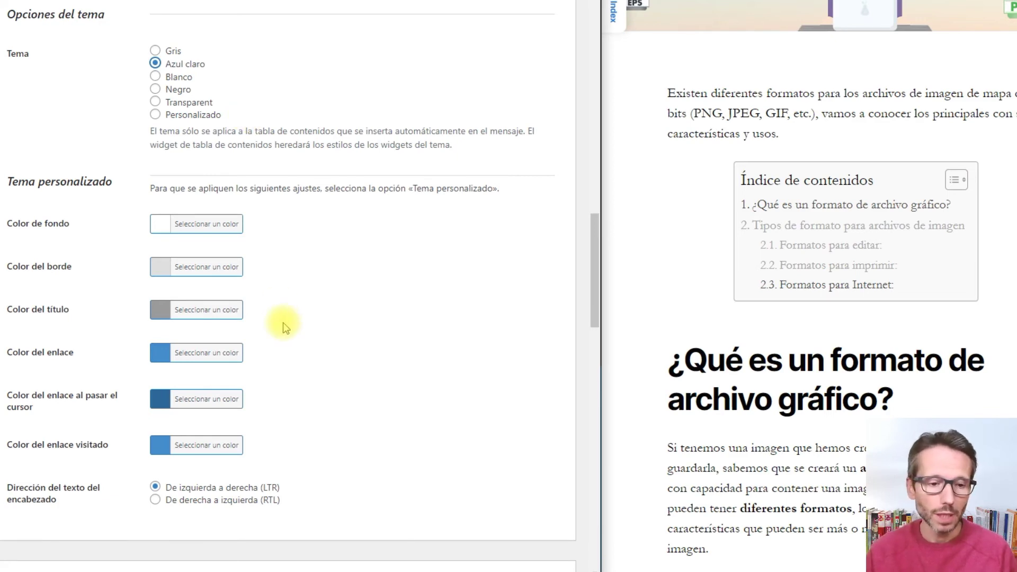
Step: Look through the Avanzado and Shortcode settings without altering them and save the plugin's changes
scroll(323, 333, "down", 4)
scroll(323, 333, "down", 4)
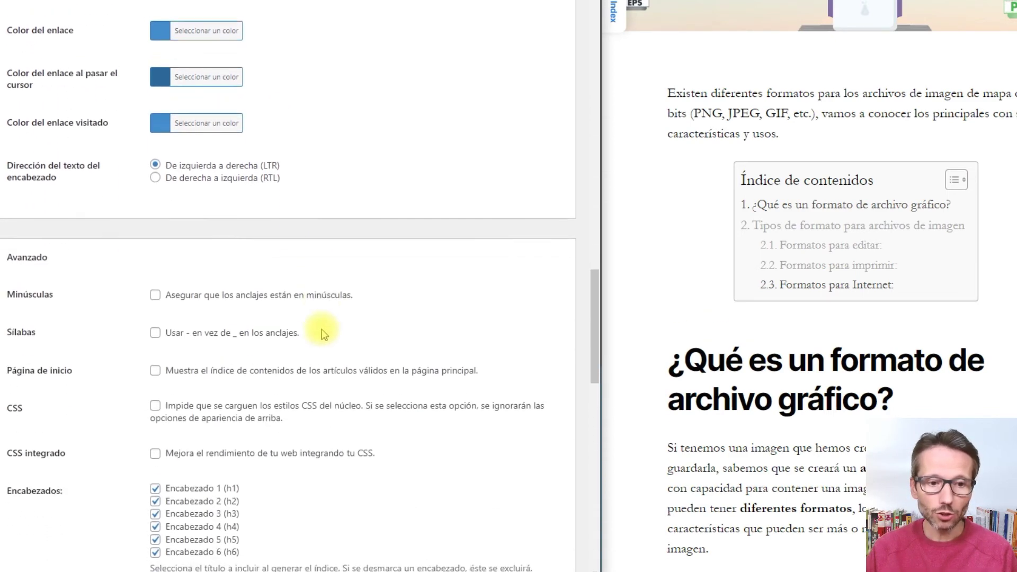
scroll(82, 132, "down", 1)
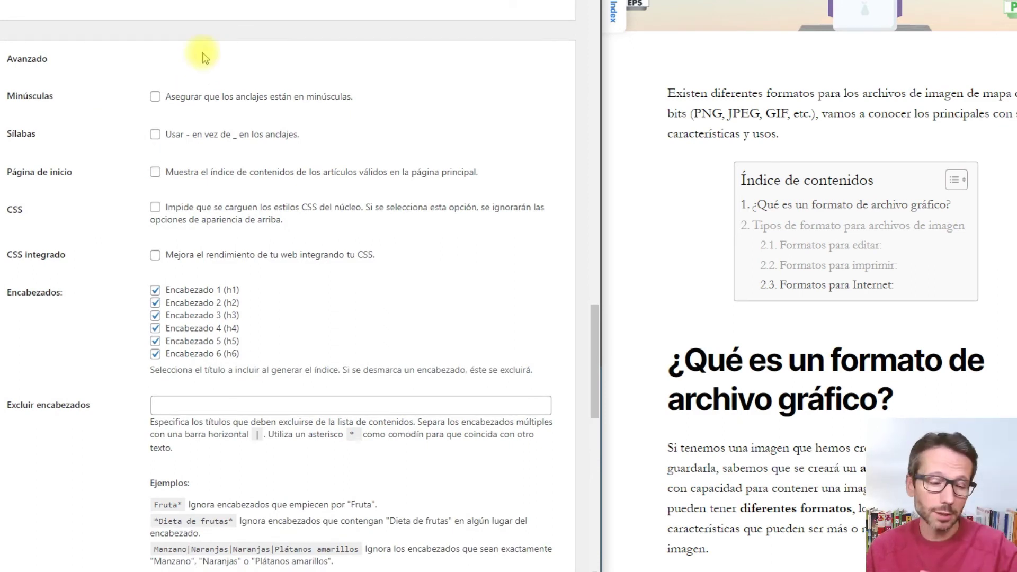
scroll(285, 29, "down", 2)
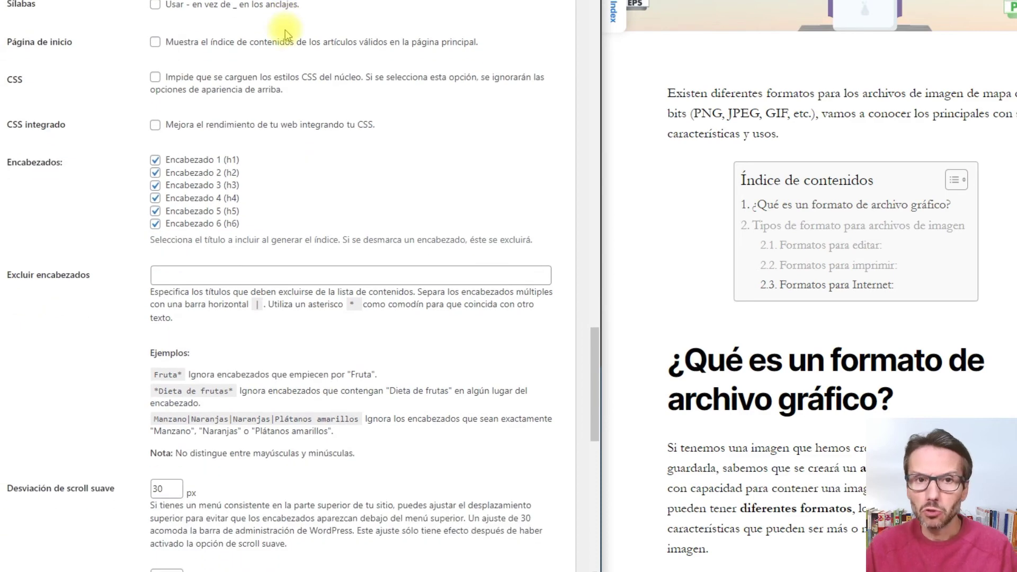
scroll(285, 28, "down", 1)
scroll(297, 95, "down", 3)
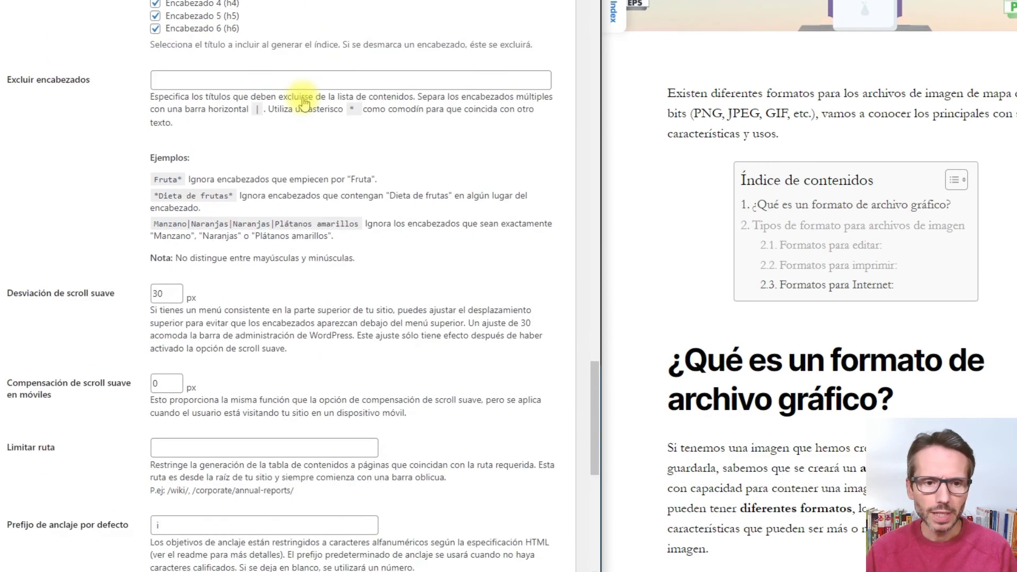
scroll(304, 102, "down", 2)
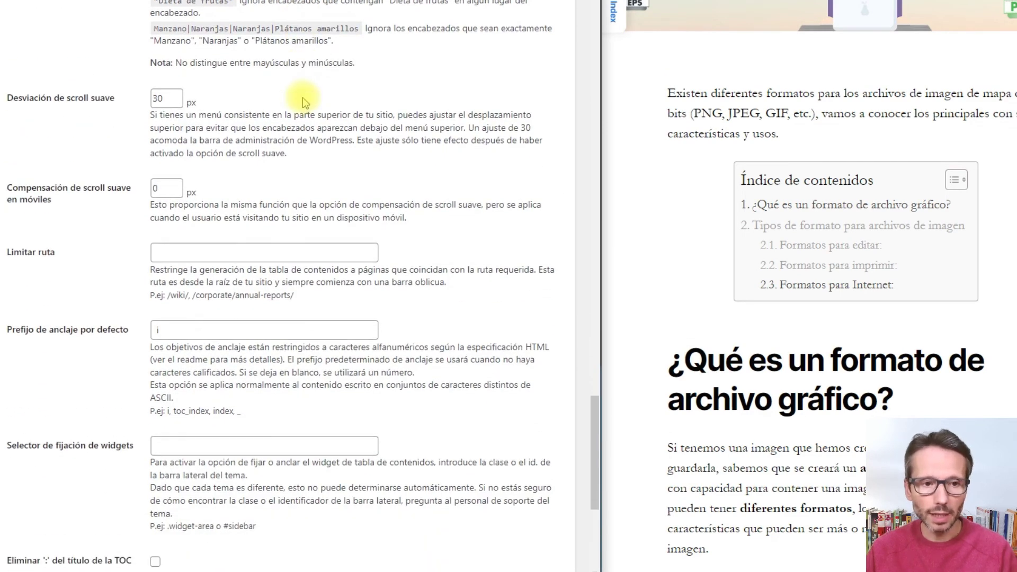
scroll(306, 102, "down", 1)
scroll(303, 97, "down", 4)
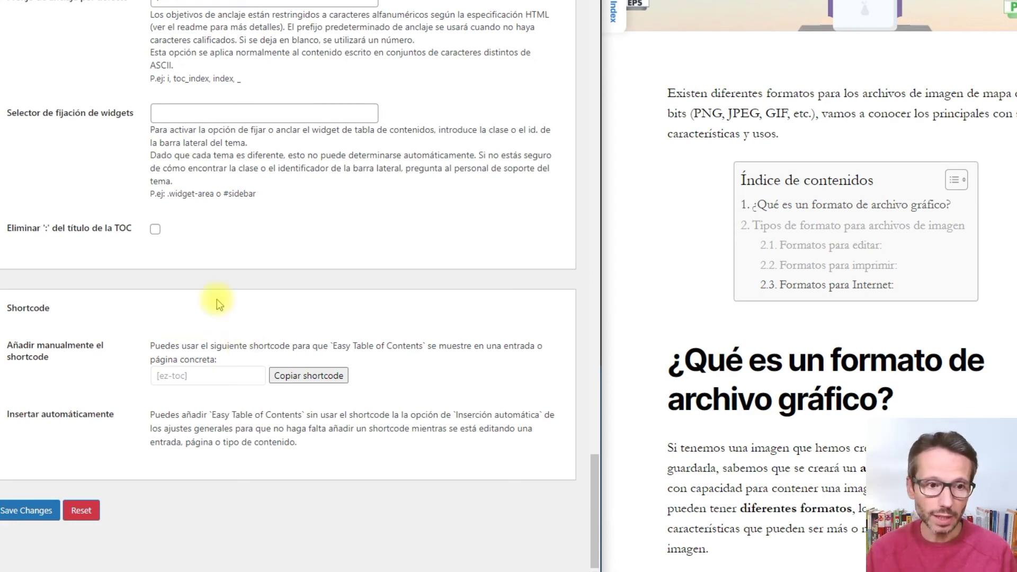
left_click(24, 514)
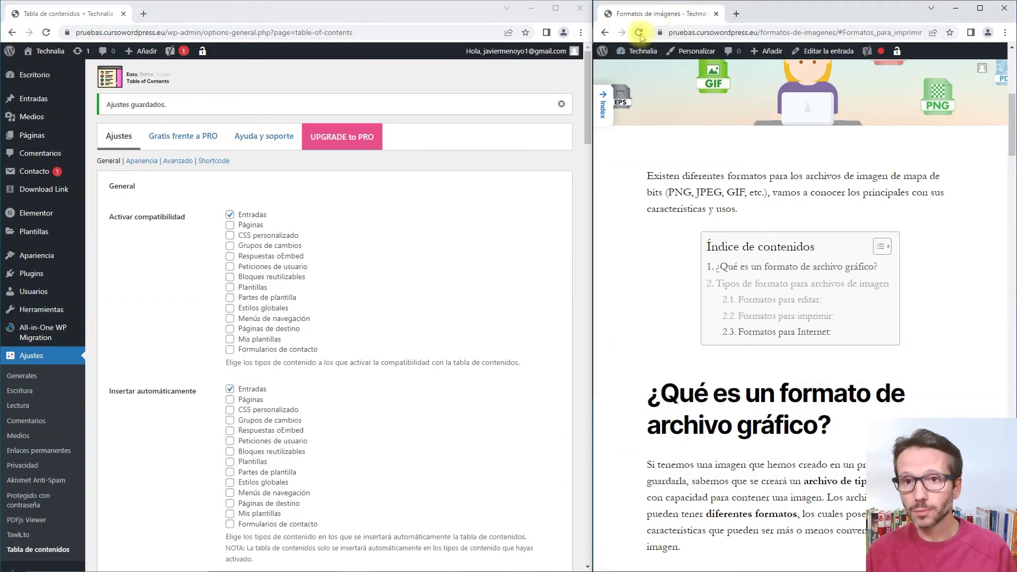
Step: Reload the post, view it in a maximized window, and open and close the floating Índice panel
left_click(640, 33)
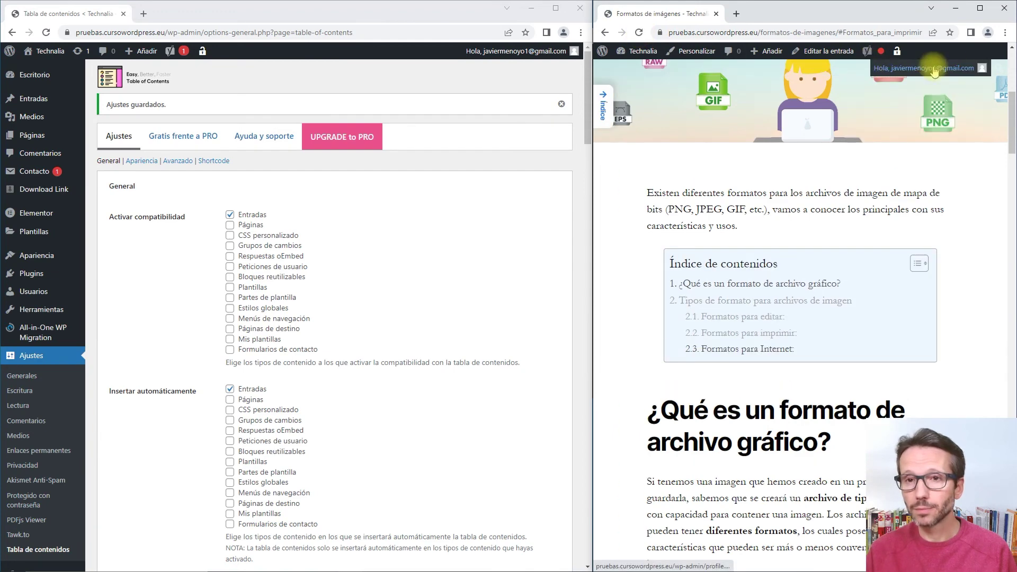
left_click(979, 11)
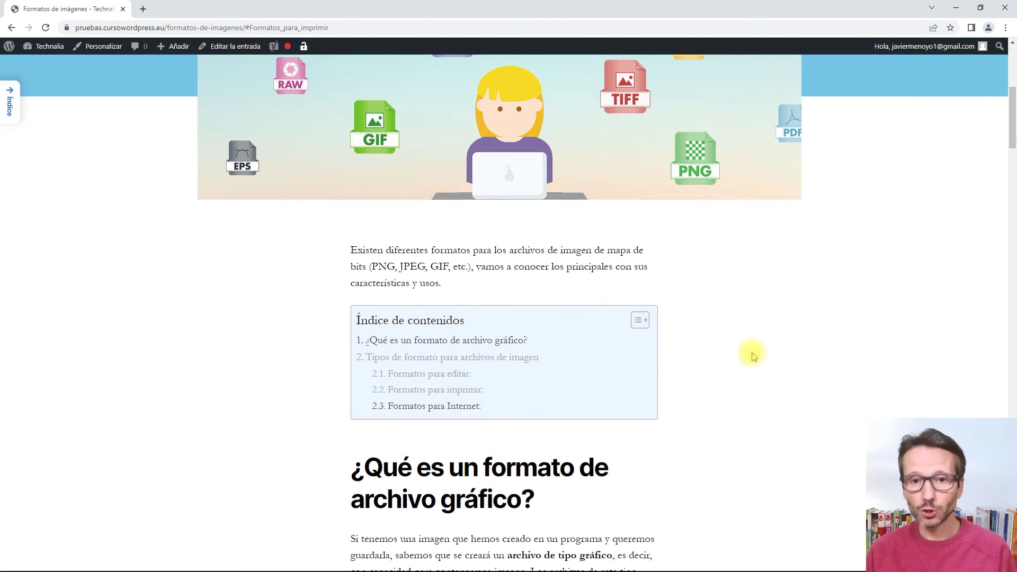
left_click(10, 102)
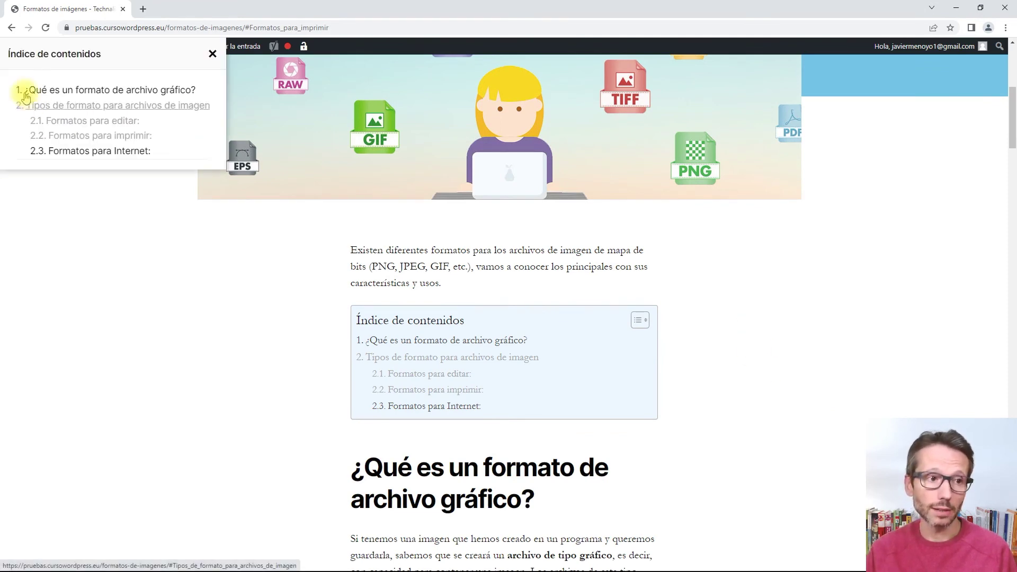
left_click(212, 53)
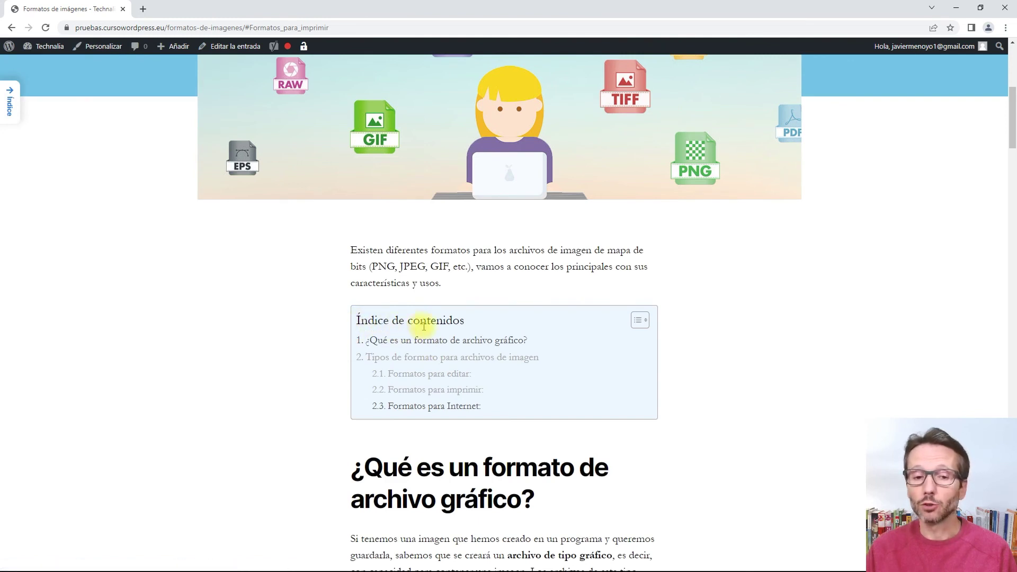